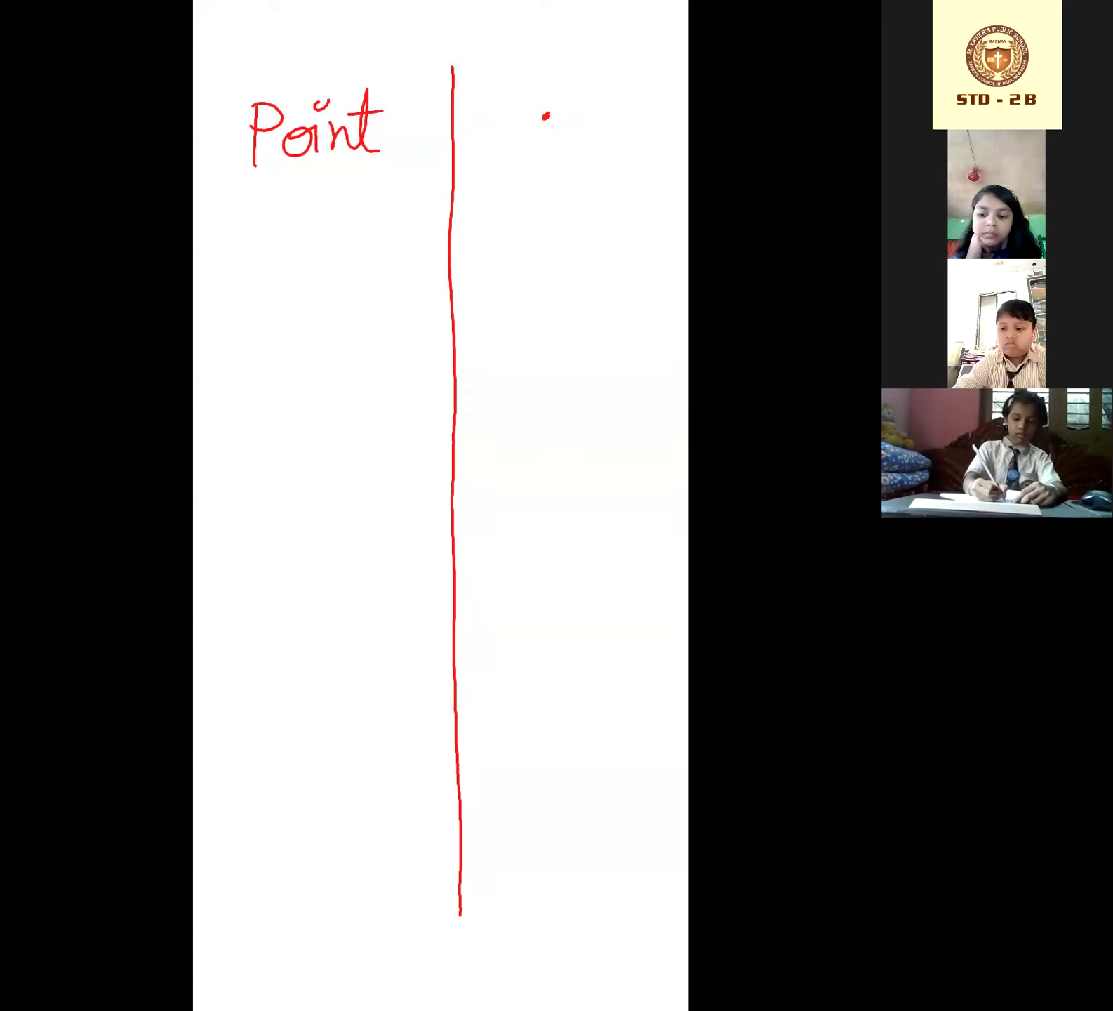
# - Undo the stray squiggle under Point and sketch the open curve in the right column
pyautogui.moveTo(241, 248)
pyautogui.mouseDown()
pyautogui.moveTo(246, 257)
pyautogui.moveTo(310, 191)
pyautogui.moveTo(373, 227)
pyautogui.moveTo(356, 256)
pyautogui.mouseUp()
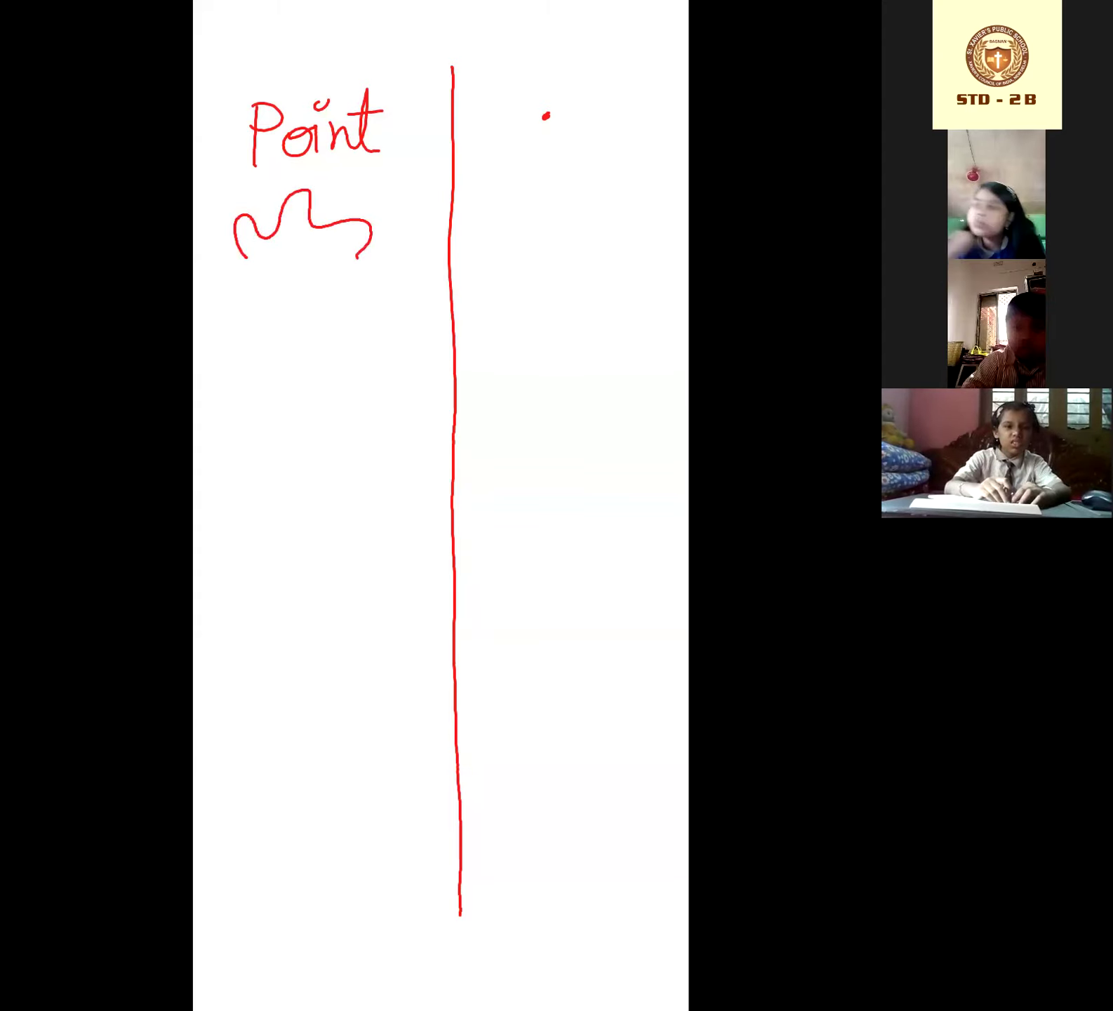
pyautogui.hotkey('ctrl', 'z')
pyautogui.moveTo(485, 236)
pyautogui.mouseDown()
pyautogui.moveTo(490, 213)
pyautogui.moveTo(520, 220)
pyautogui.moveTo(546, 198)
pyautogui.moveTo(599, 190)
pyautogui.moveTo(668, 222)
pyautogui.mouseUp()
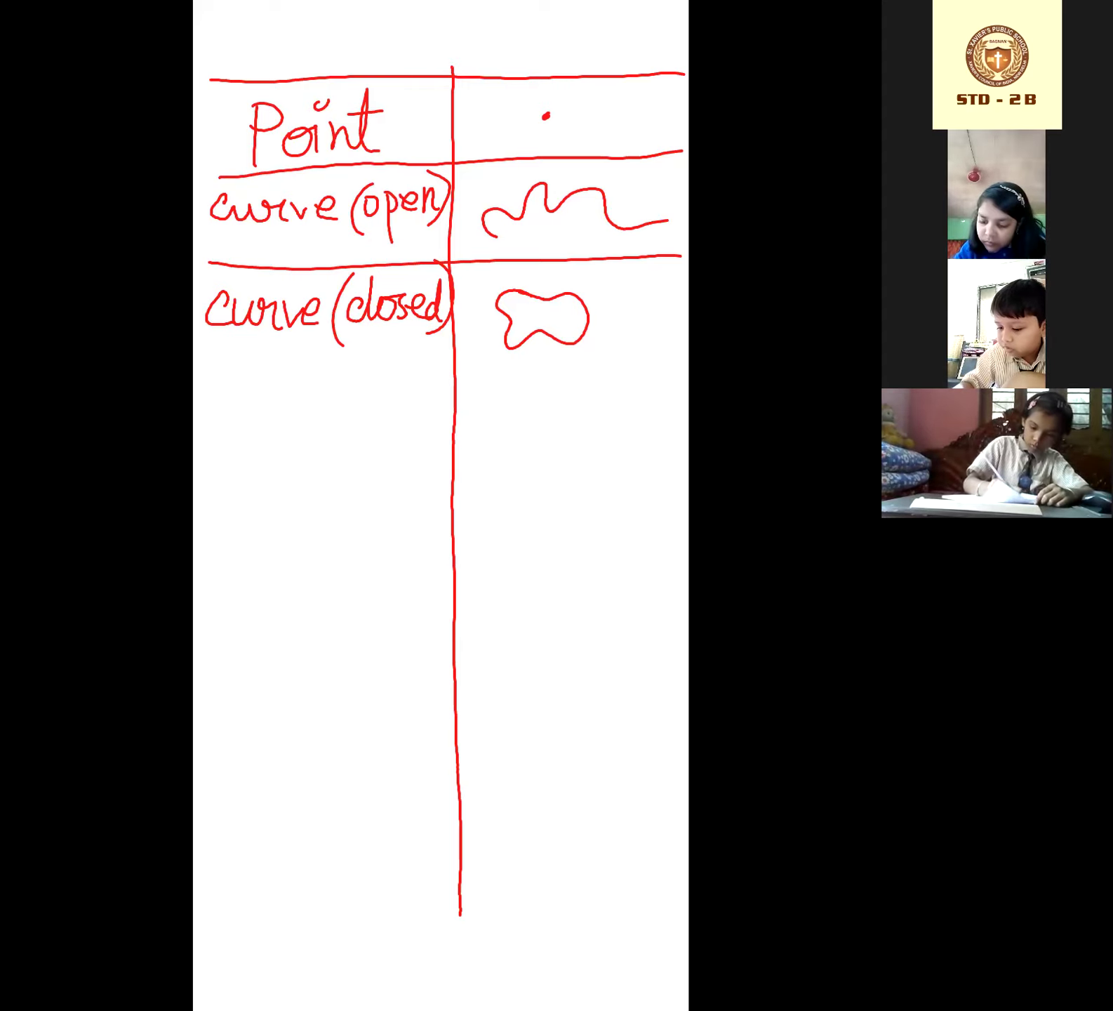
# - Rule a horizontal line across the full table beneath the curve (closed) row
pyautogui.moveTo(220, 355); pyautogui.dragTo(682, 344)
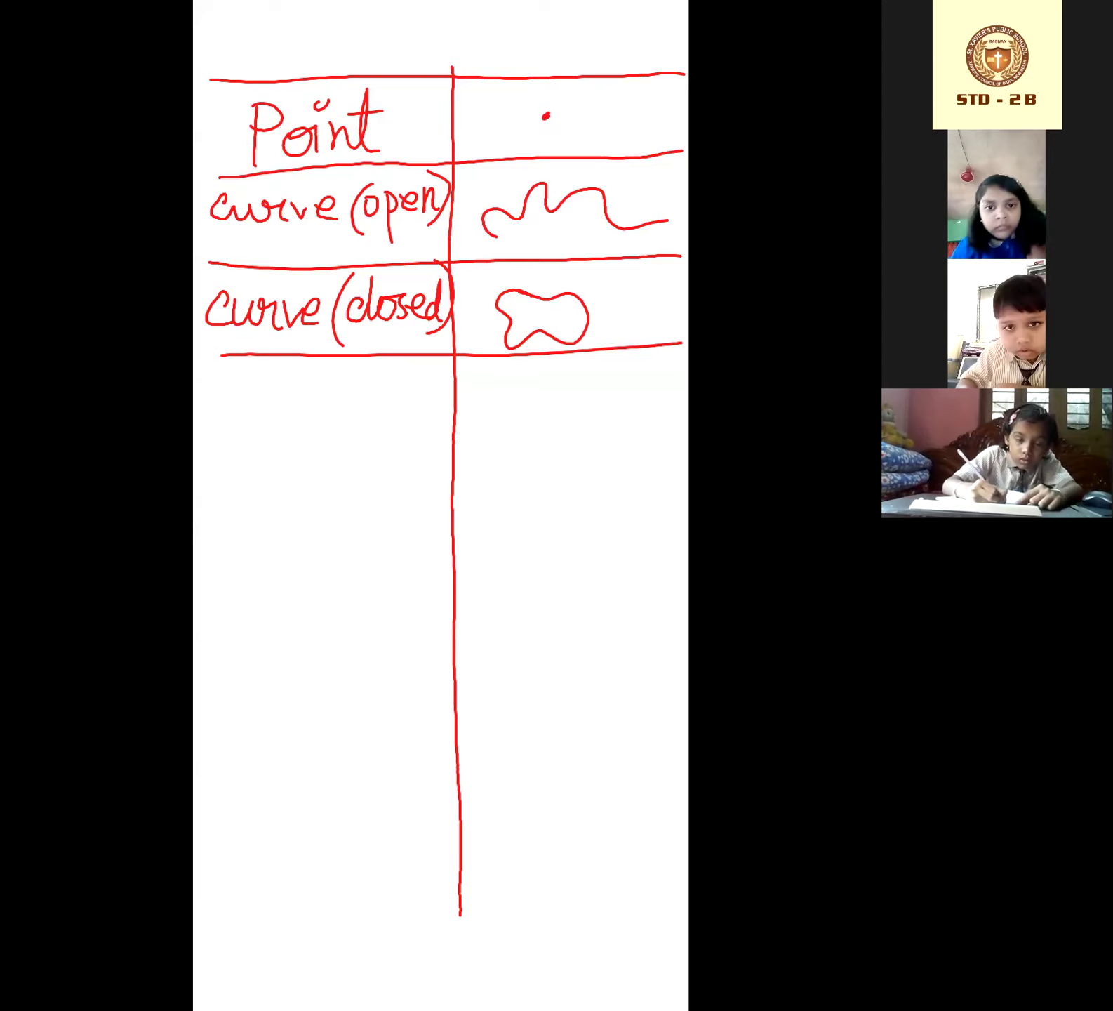
# - Write 'Line' and draw a line with arrowheads at both ends and two bold points
pyautogui.moveTo(250, 369)
pyautogui.mouseDown()
pyautogui.moveTo(228, 417)
pyautogui.moveTo(343, 415)
pyautogui.mouseUp()
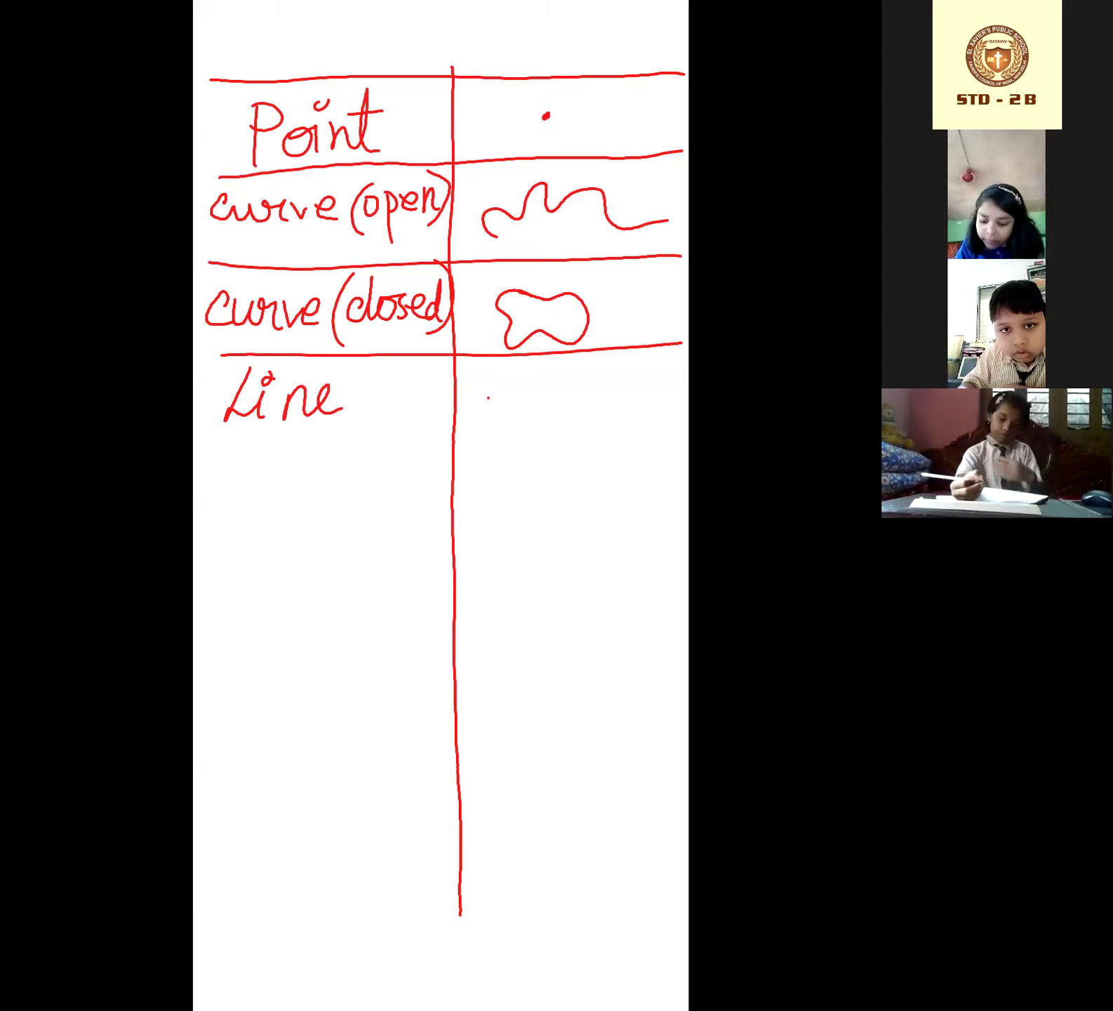
pyautogui.moveTo(470, 399); pyautogui.dragTo(567, 393)
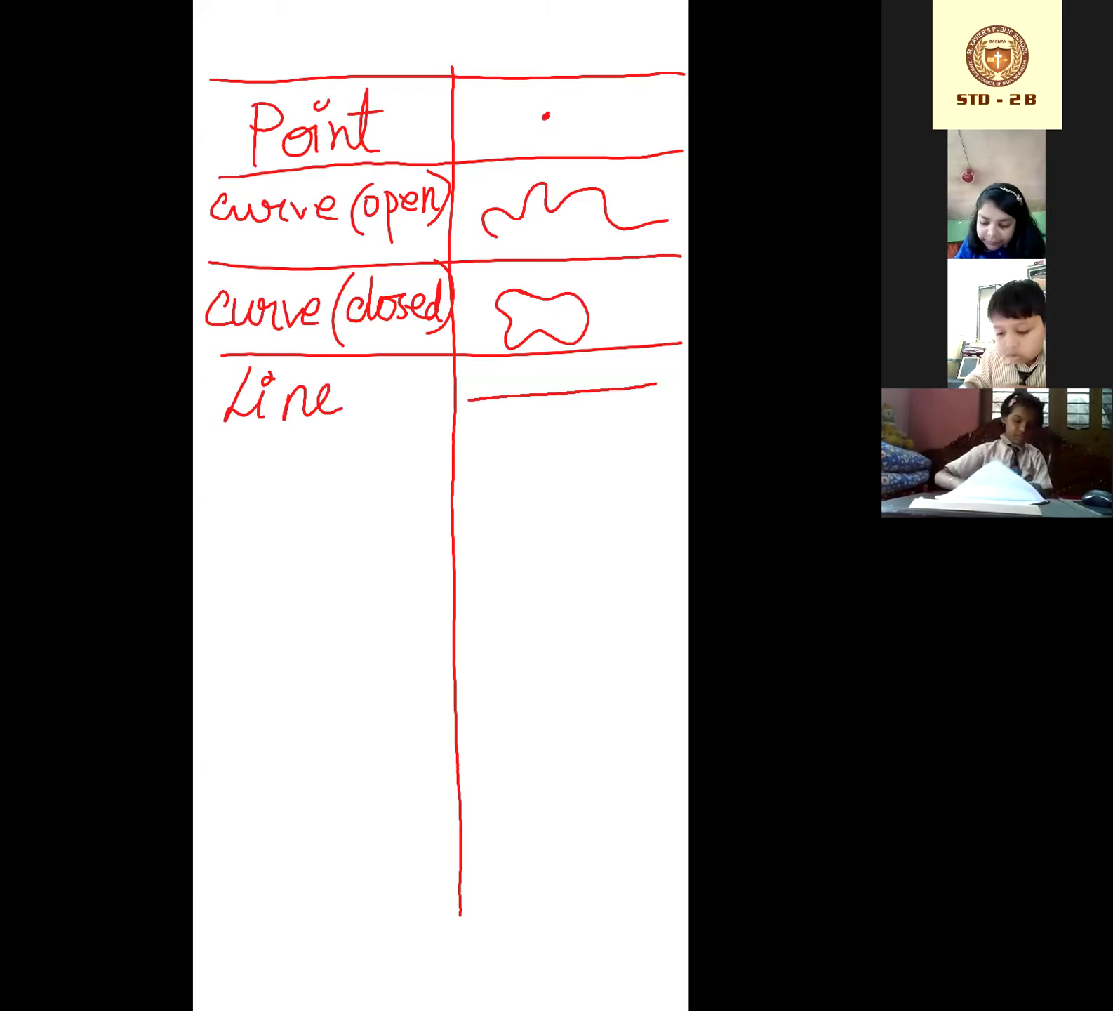
pyautogui.moveTo(648, 371)
pyautogui.mouseDown()
pyautogui.moveTo(661, 386)
pyautogui.moveTo(649, 404)
pyautogui.mouseUp()
pyautogui.moveTo(483, 391)
pyautogui.mouseDown()
pyautogui.moveTo(481, 408)
pyautogui.moveTo(476, 397)
pyautogui.mouseUp()
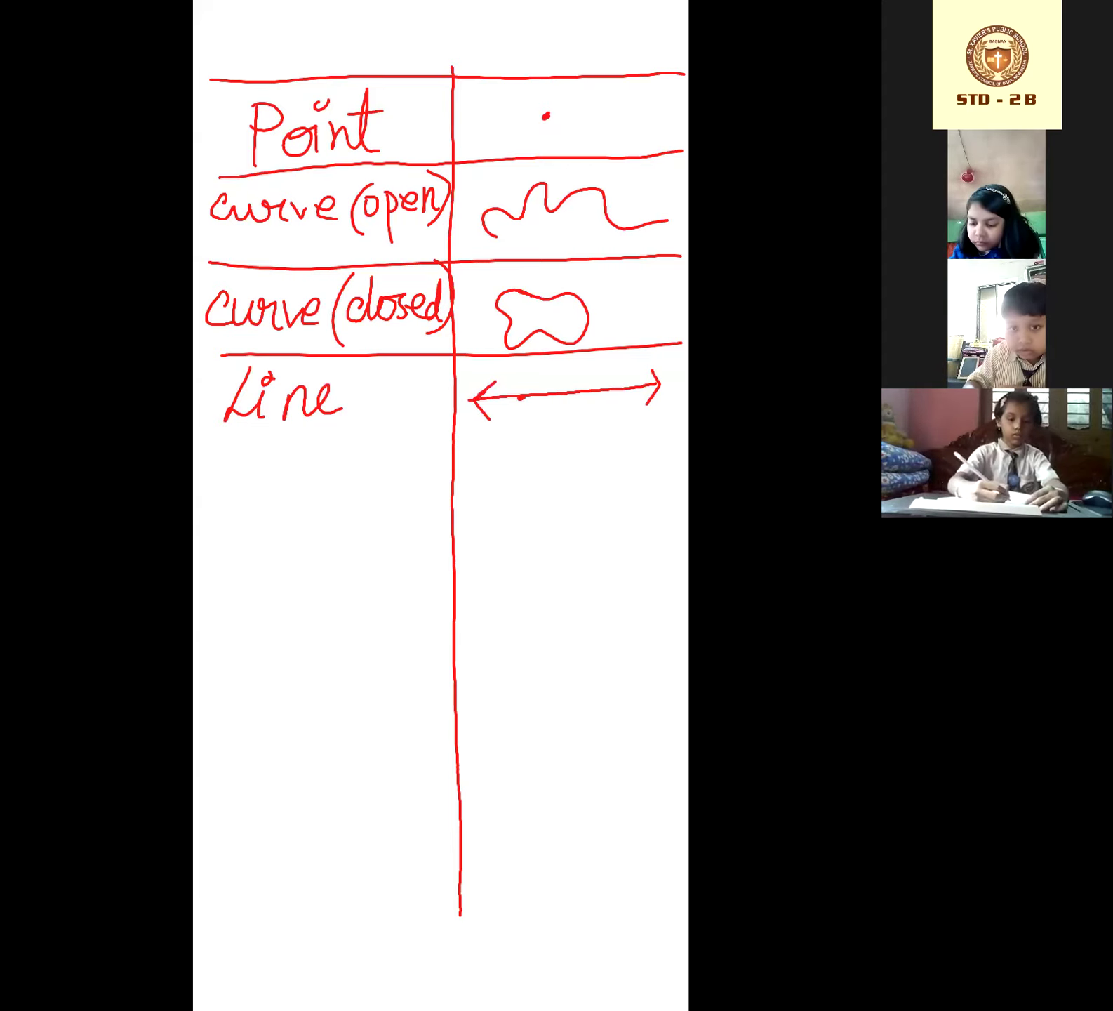
pyautogui.click(619, 389)
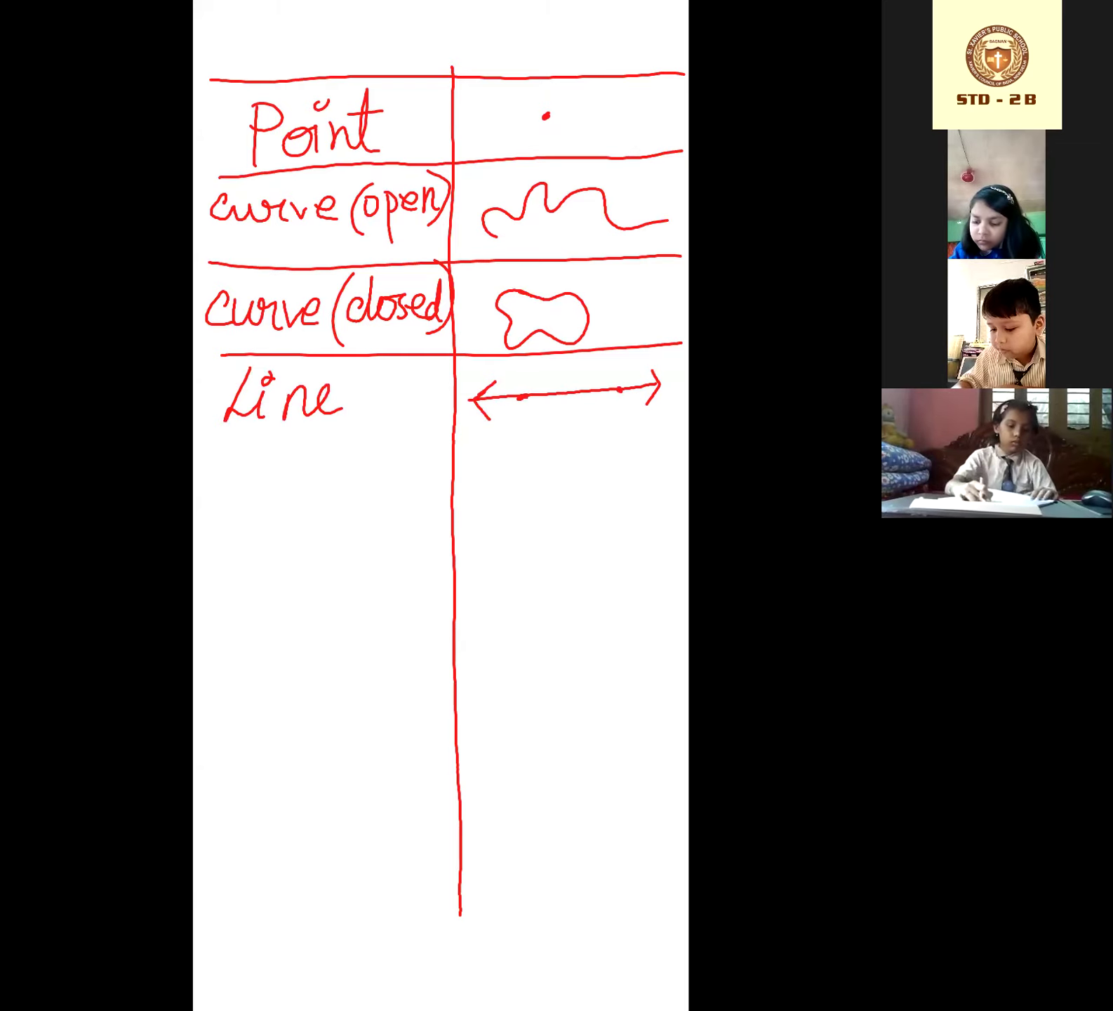
pyautogui.click(525, 394)
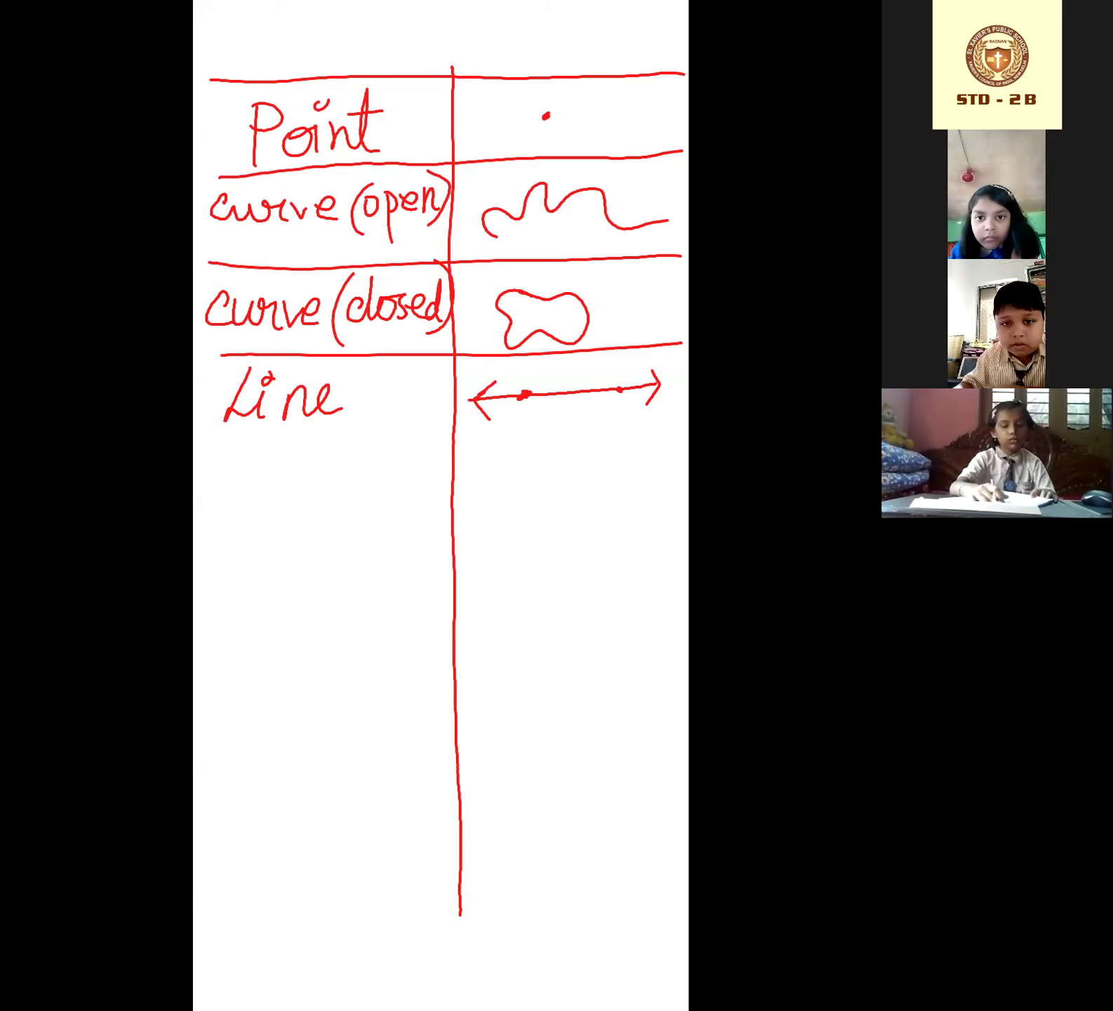
pyautogui.click(625, 388)
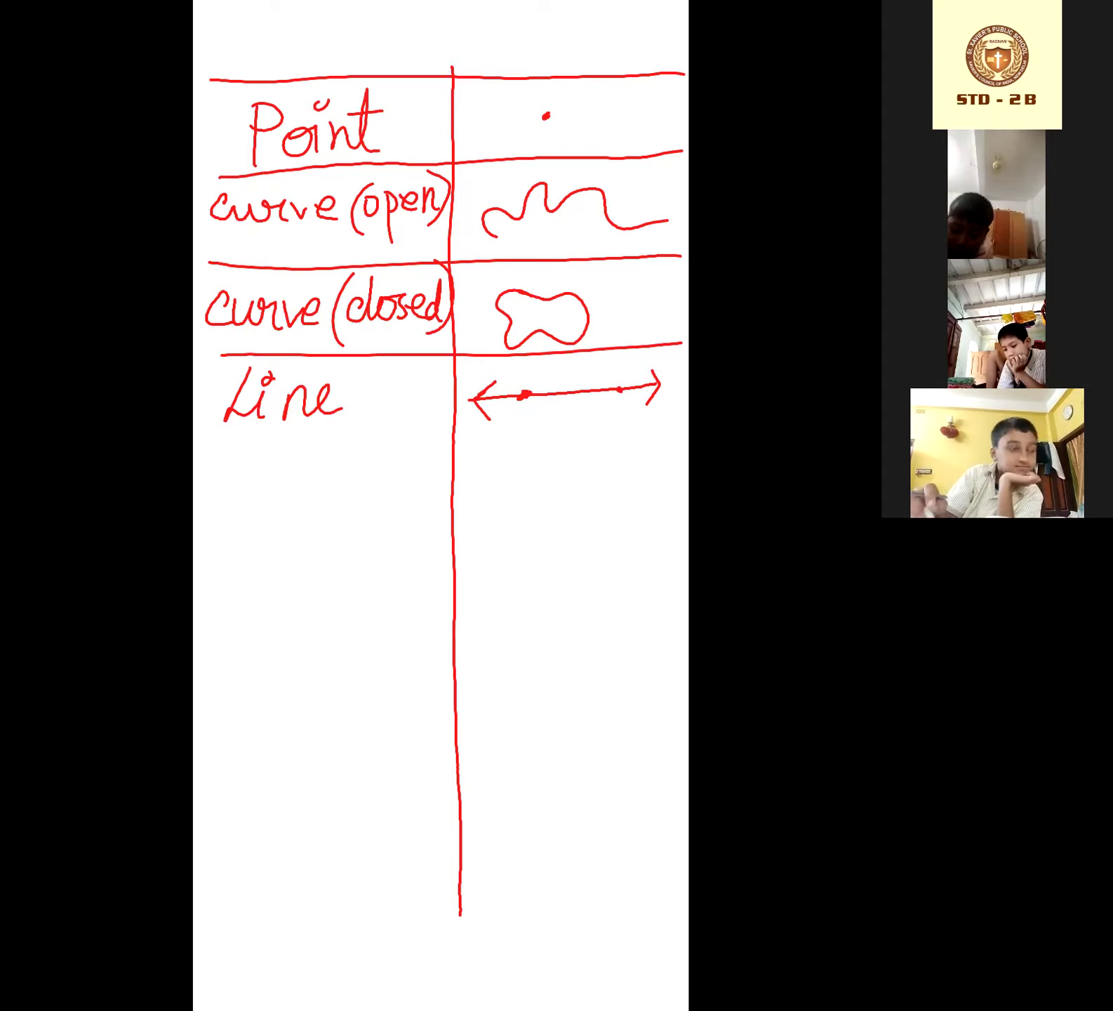
# - Rule a line under the Line row and begin writing the 'Line segment' label
pyautogui.moveTo(199, 457); pyautogui.dragTo(686, 442)
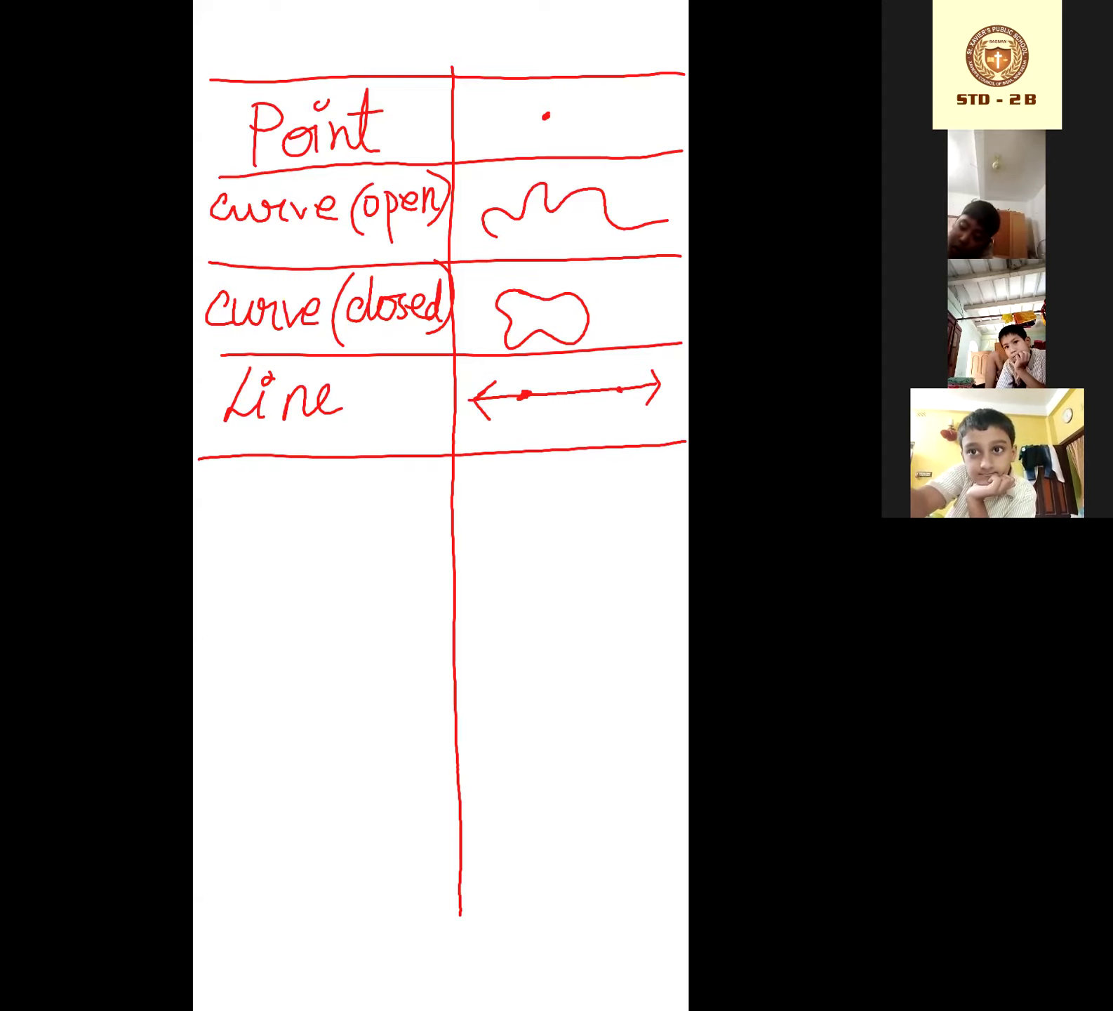
pyautogui.moveTo(225, 473)
pyautogui.mouseDown()
pyautogui.moveTo(218, 494)
pyautogui.moveTo(250, 511)
pyautogui.moveTo(262, 496)
pyautogui.moveTo(310, 513)
pyautogui.mouseUp()
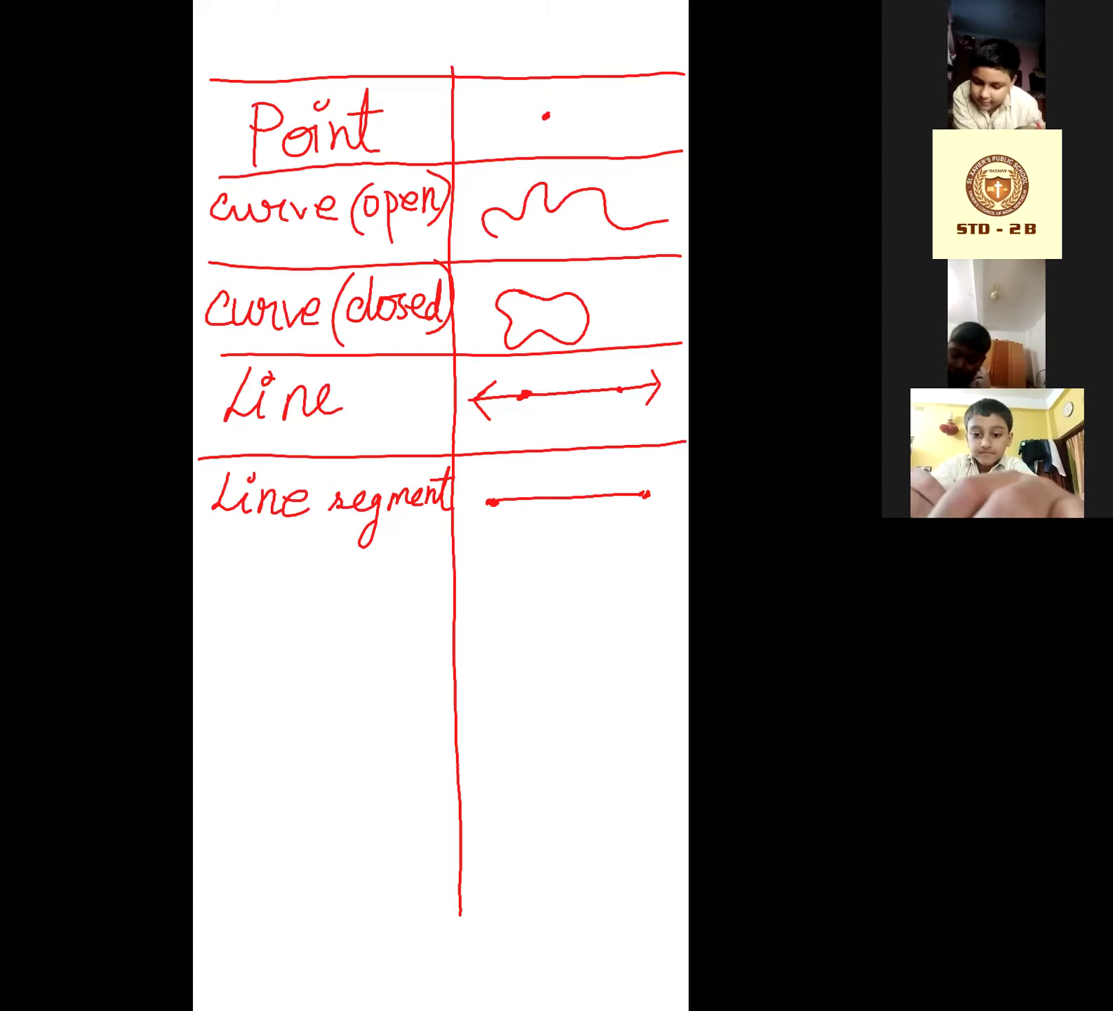
# - Rule under Line segment, write 'Ray', and draw the ray from its starting dot
pyautogui.moveTo(216, 553); pyautogui.dragTo(687, 528)
pyautogui.click(233, 570)
pyautogui.moveTo(232, 569)
pyautogui.mouseDown()
pyautogui.moveTo(228, 622)
pyautogui.moveTo(233, 596)
pyautogui.moveTo(262, 614)
pyautogui.moveTo(306, 600)
pyautogui.moveTo(324, 642)
pyautogui.mouseUp()
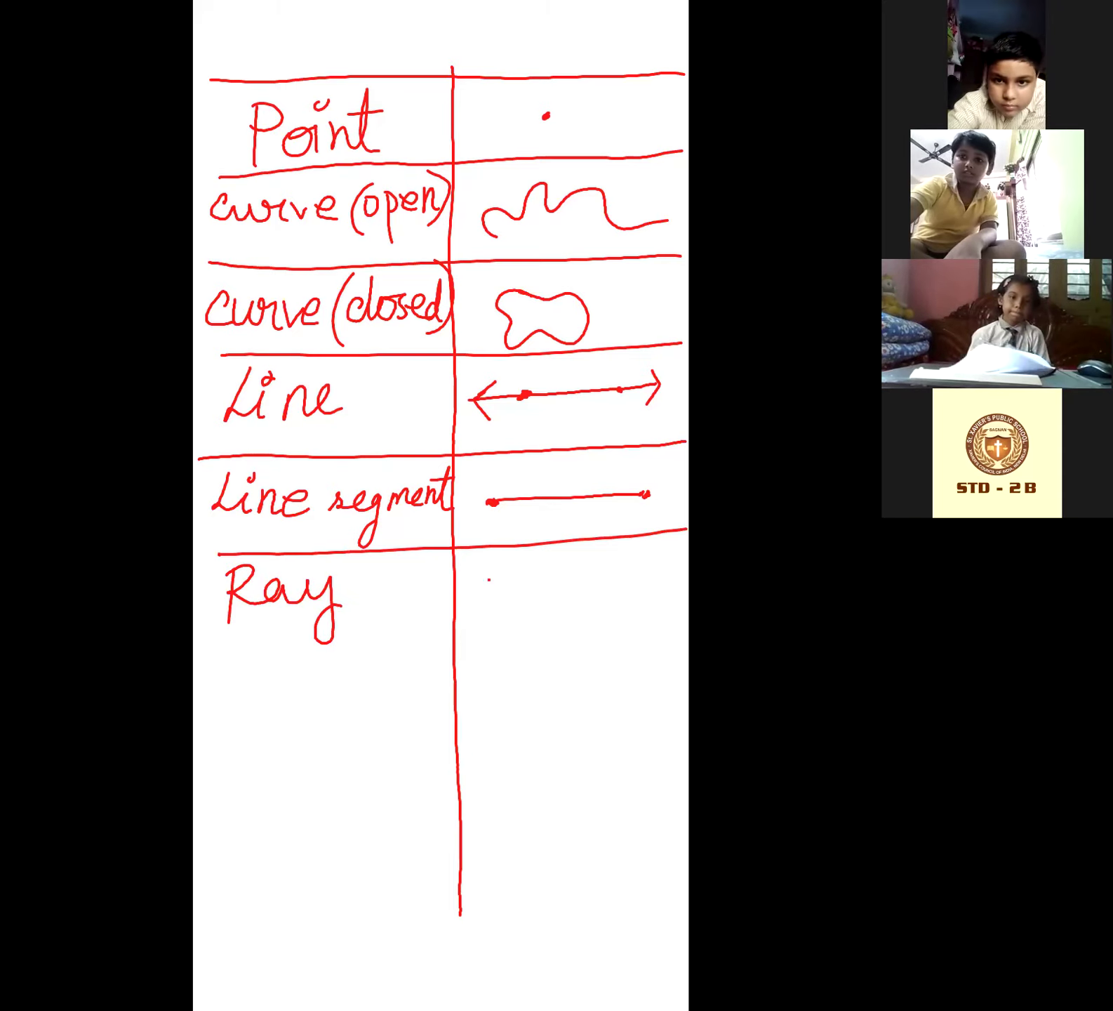
pyautogui.moveTo(493, 584)
pyautogui.mouseDown()
pyautogui.moveTo(619, 575)
pyautogui.moveTo(612, 600)
pyautogui.mouseUp()
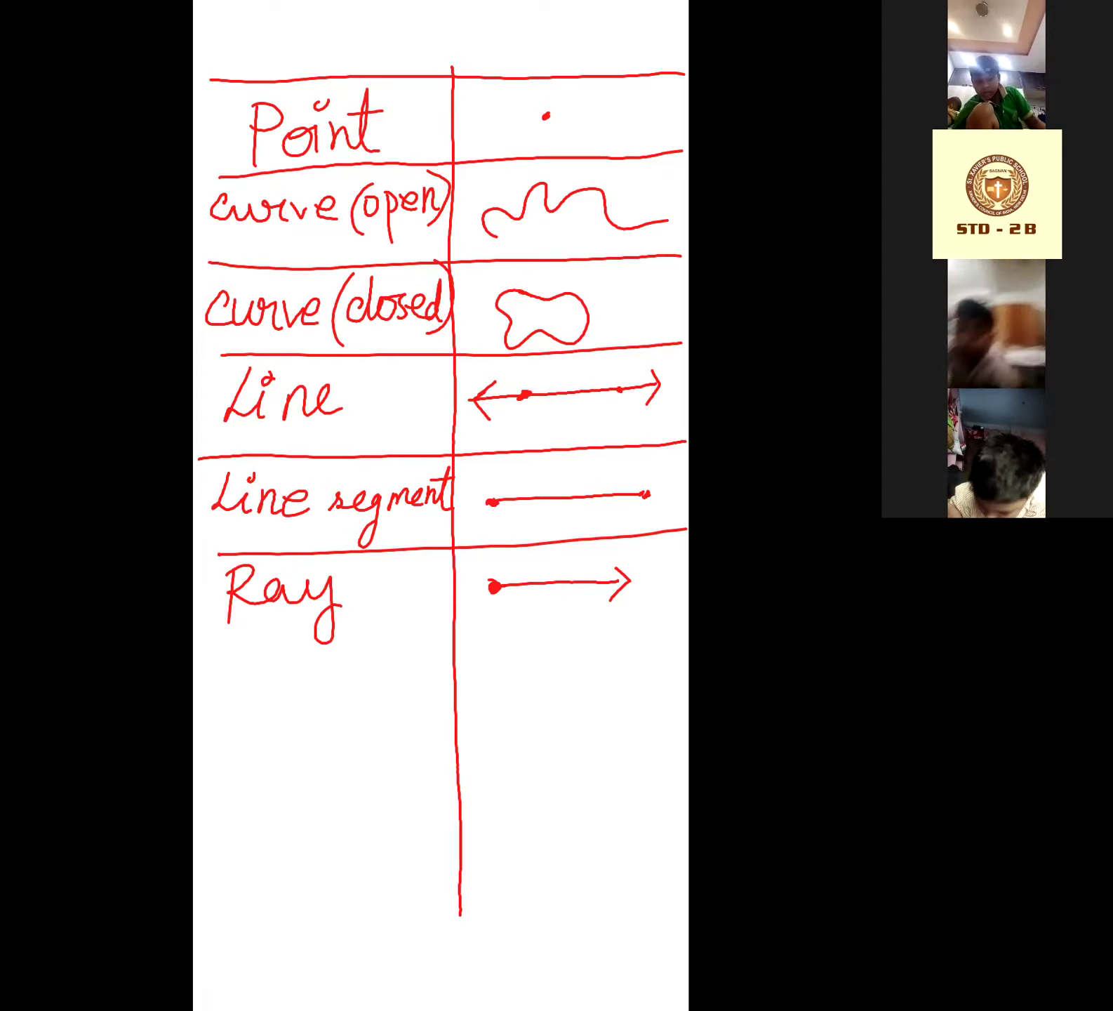
# - Rule under Ray, write 'Angle' with an angle sketch beside it, and rule under it
pyautogui.moveTo(201, 651); pyautogui.dragTo(685, 633)
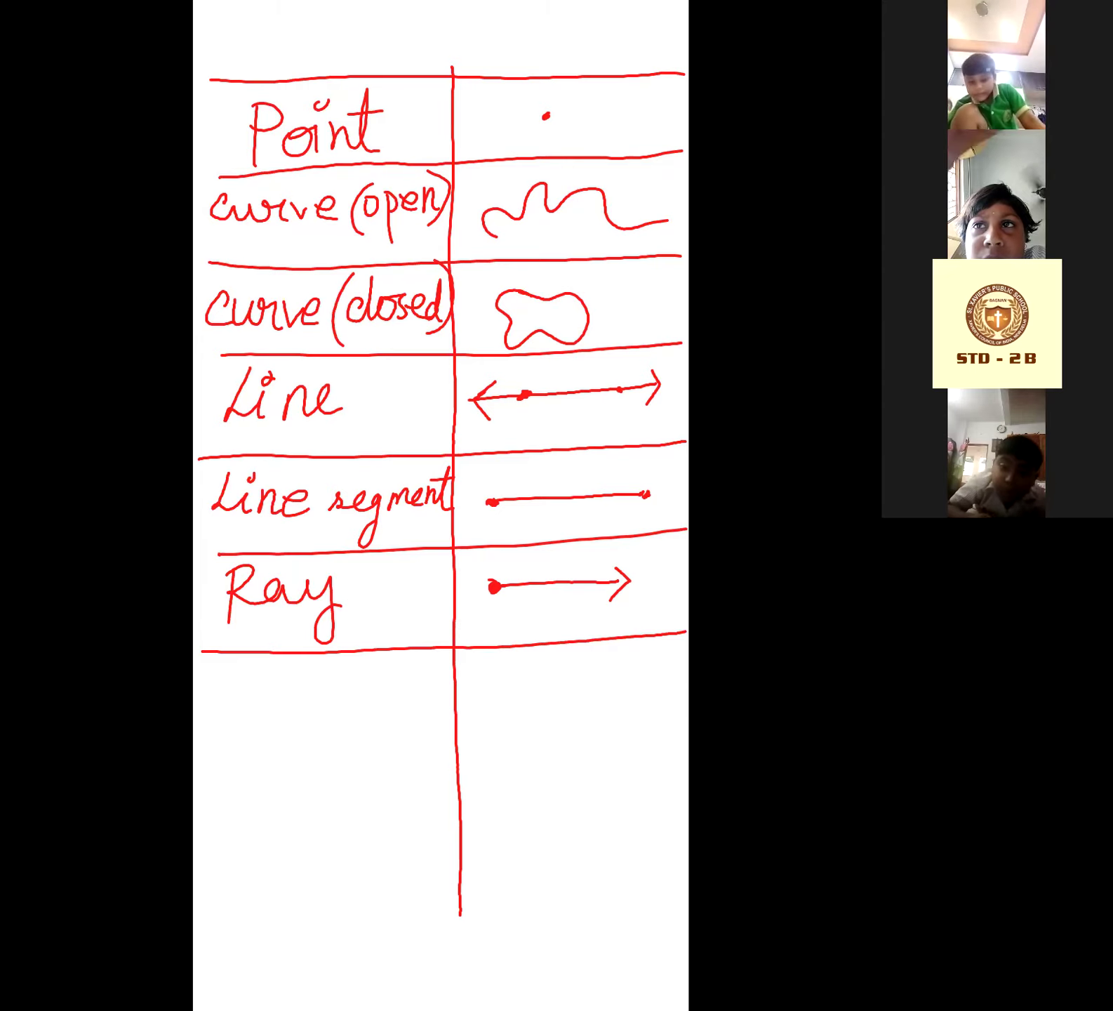
pyautogui.moveTo(224, 715)
pyautogui.mouseDown()
pyautogui.moveTo(245, 671)
pyautogui.moveTo(255, 715)
pyautogui.moveTo(291, 711)
pyautogui.moveTo(300, 744)
pyautogui.moveTo(364, 683)
pyautogui.moveTo(374, 706)
pyautogui.mouseUp()
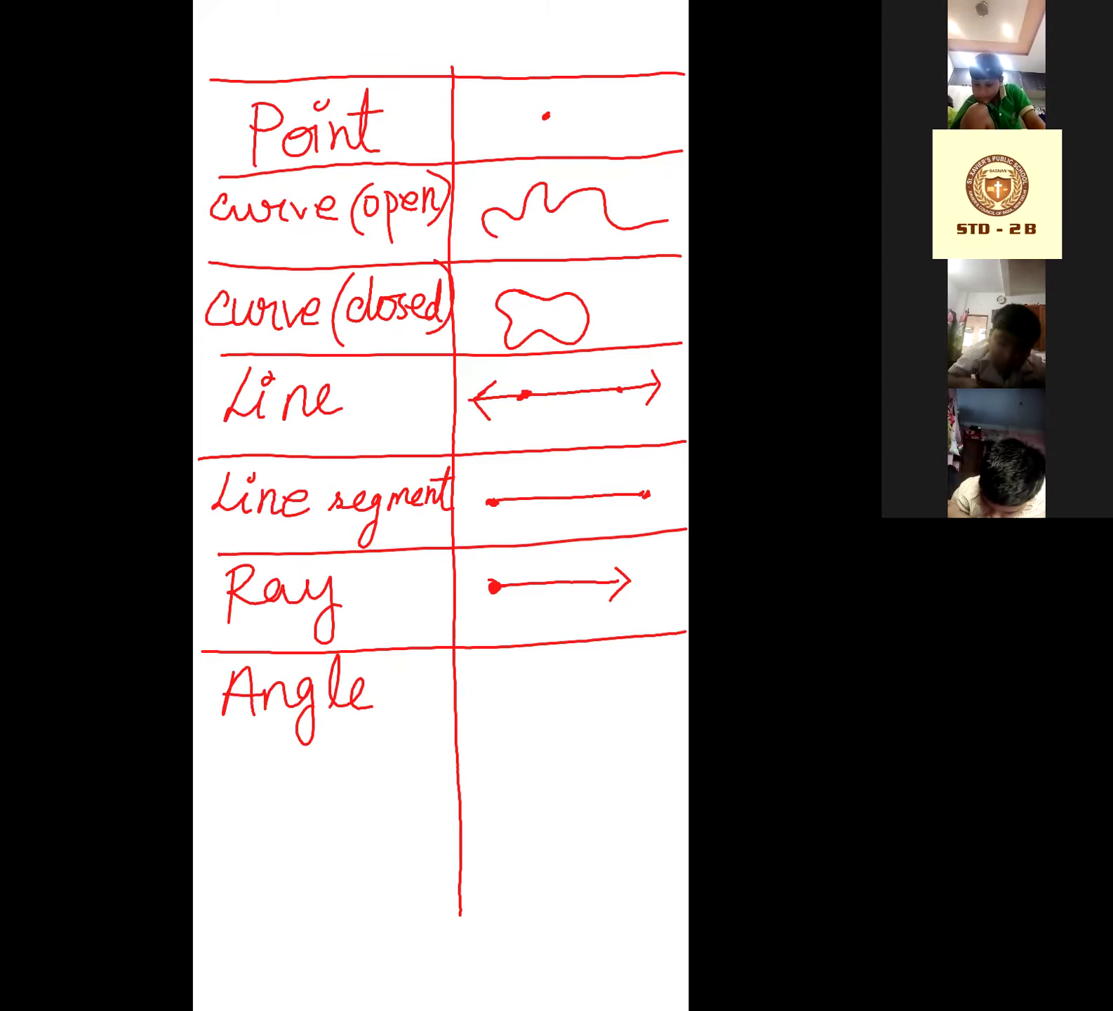
pyautogui.moveTo(541, 660)
pyautogui.mouseDown()
pyautogui.moveTo(494, 736)
pyautogui.moveTo(611, 729)
pyautogui.mouseUp()
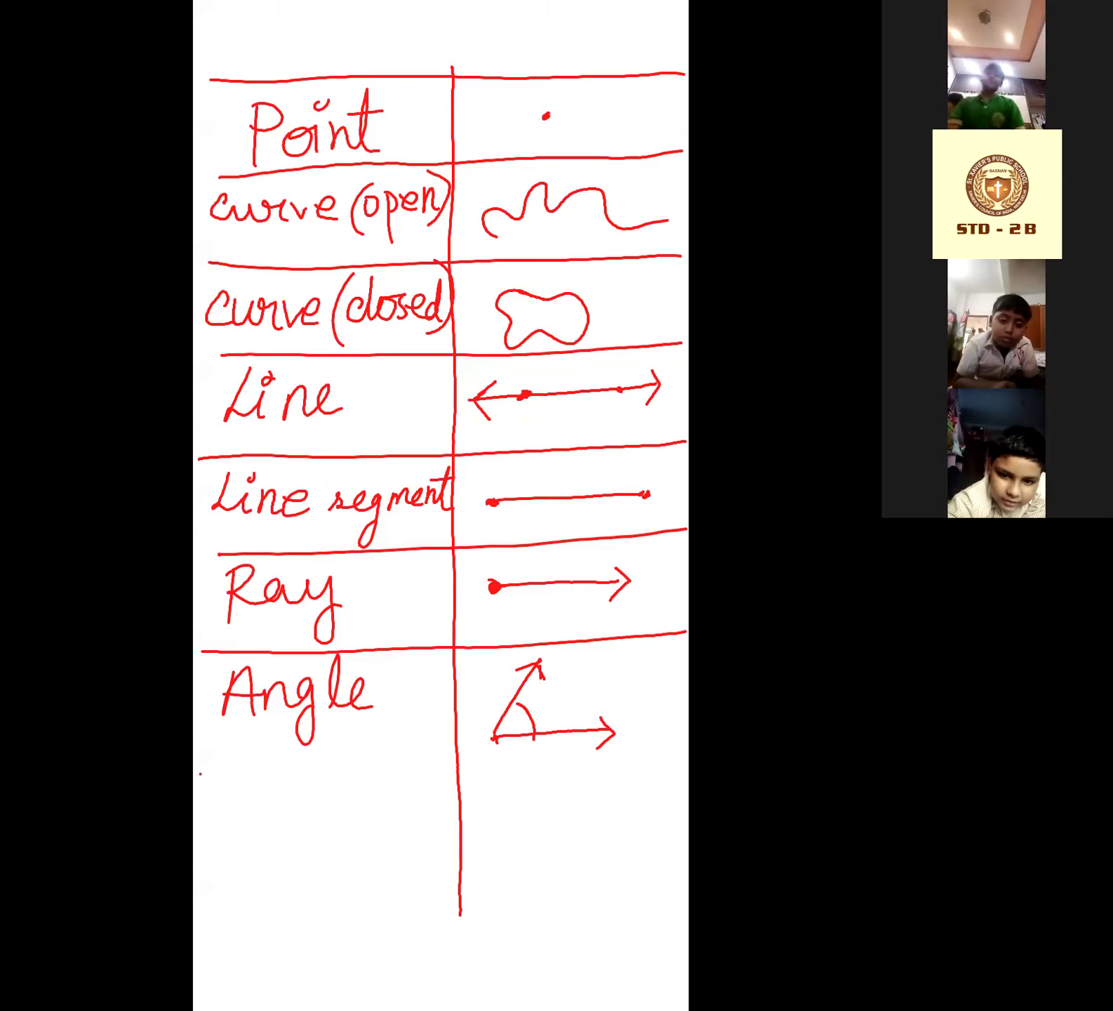
pyautogui.moveTo(198, 771); pyautogui.dragTo(683, 753)
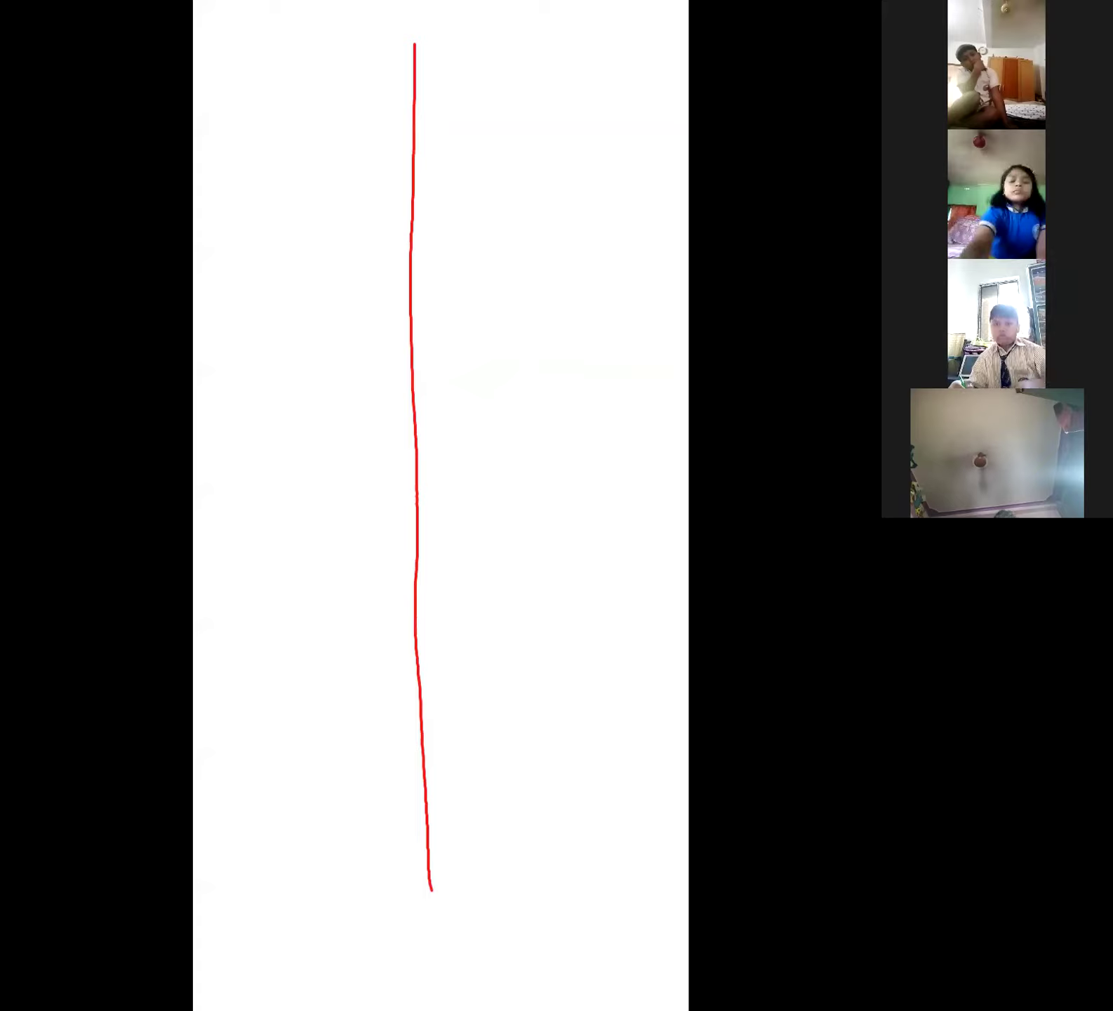
# - Draw the table's top border, write 'Quadrilateral', and sketch a four-sided shape beside it
pyautogui.moveTo(197, 57); pyautogui.dragTo(684, 62)
pyautogui.moveTo(205, 76)
pyautogui.mouseDown()
pyautogui.moveTo(364, 87)
pyautogui.moveTo(375, 106)
pyautogui.moveTo(407, 108)
pyautogui.mouseUp()
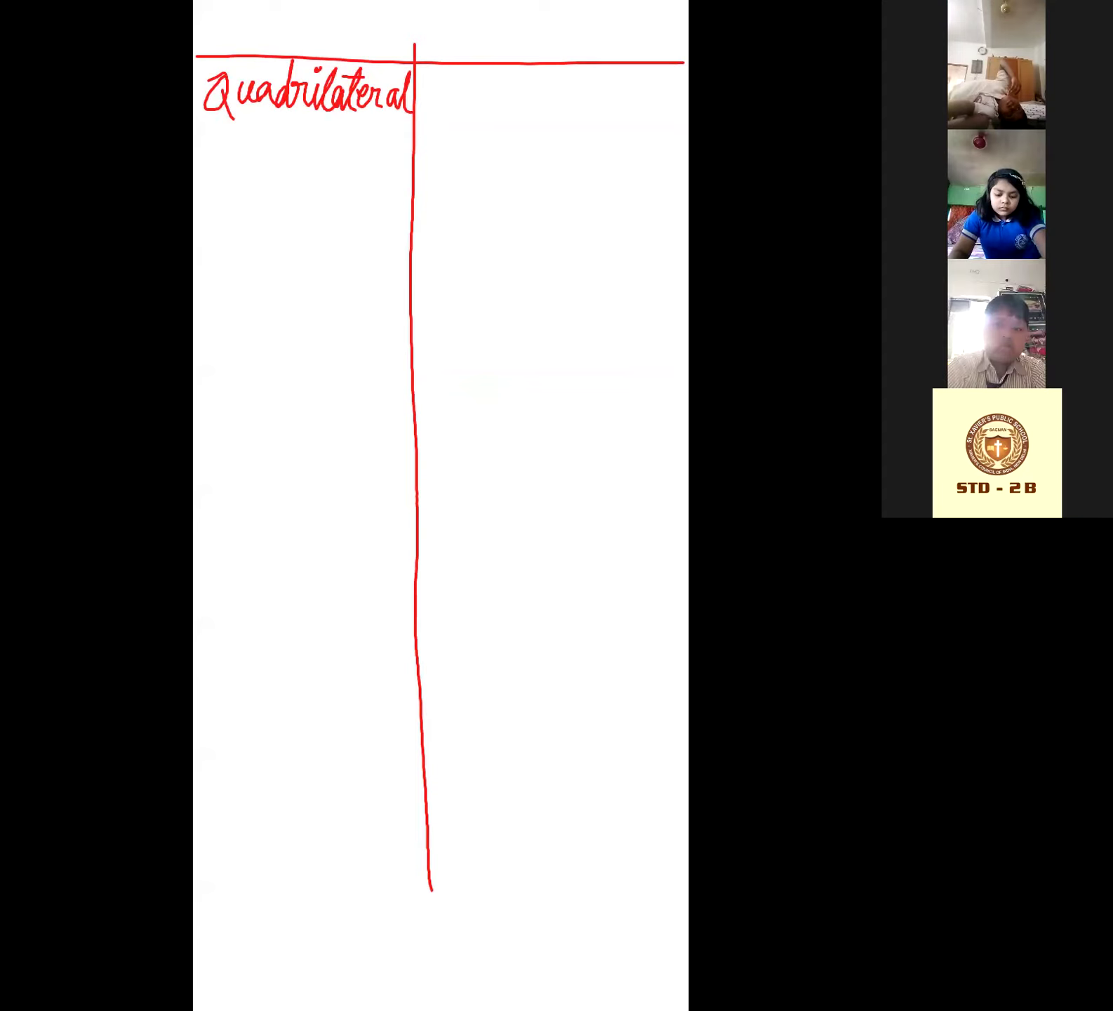
pyautogui.moveTo(521, 82)
pyautogui.mouseDown()
pyautogui.moveTo(461, 146)
pyautogui.moveTo(564, 187)
pyautogui.moveTo(612, 114)
pyautogui.mouseUp()
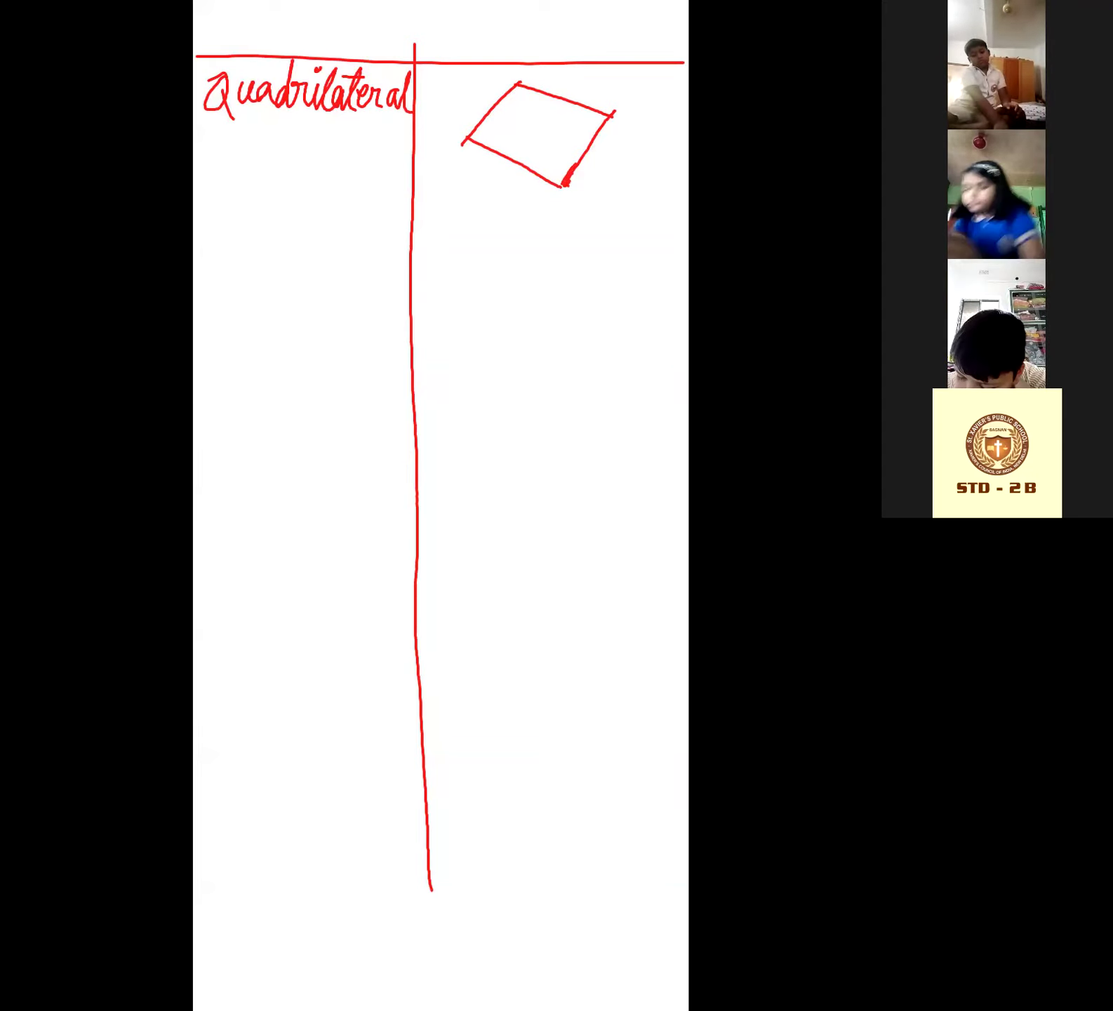
# - Rule a line under the Quadrilateral row and start a circle, undoing the faulty stroke
pyautogui.moveTo(202, 202); pyautogui.dragTo(682, 210)
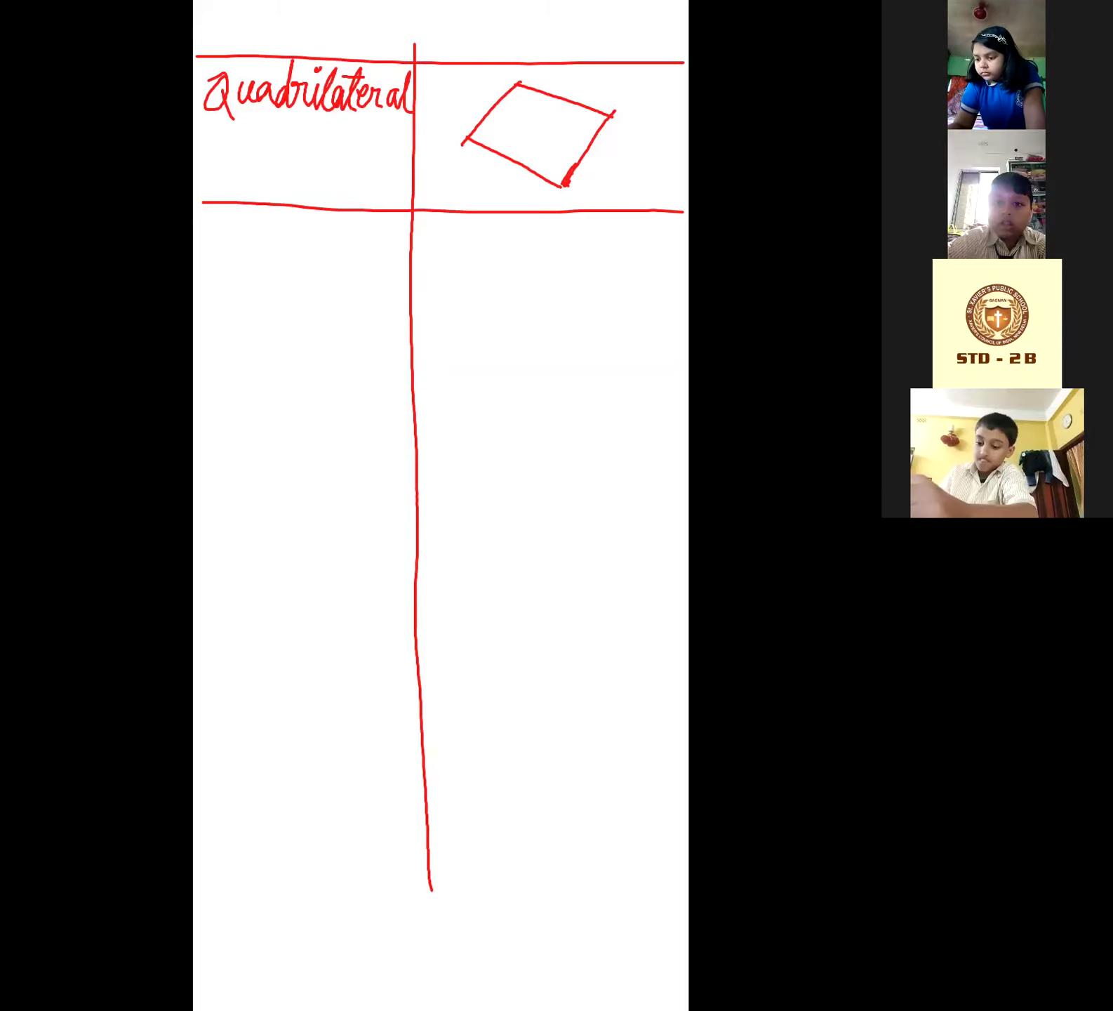
pyautogui.moveTo(287, 221)
pyautogui.mouseDown()
pyautogui.moveTo(253, 309)
pyautogui.moveTo(339, 288)
pyautogui.moveTo(301, 219)
pyautogui.moveTo(249, 322)
pyautogui.moveTo(340, 286)
pyautogui.moveTo(323, 238)
pyautogui.moveTo(289, 227)
pyautogui.mouseUp()
pyautogui.hotkey('ctrl', 'z')
# - Try a centre dot and a 'C' stroke in the Circle row, undoing both
pyautogui.click(280, 280)
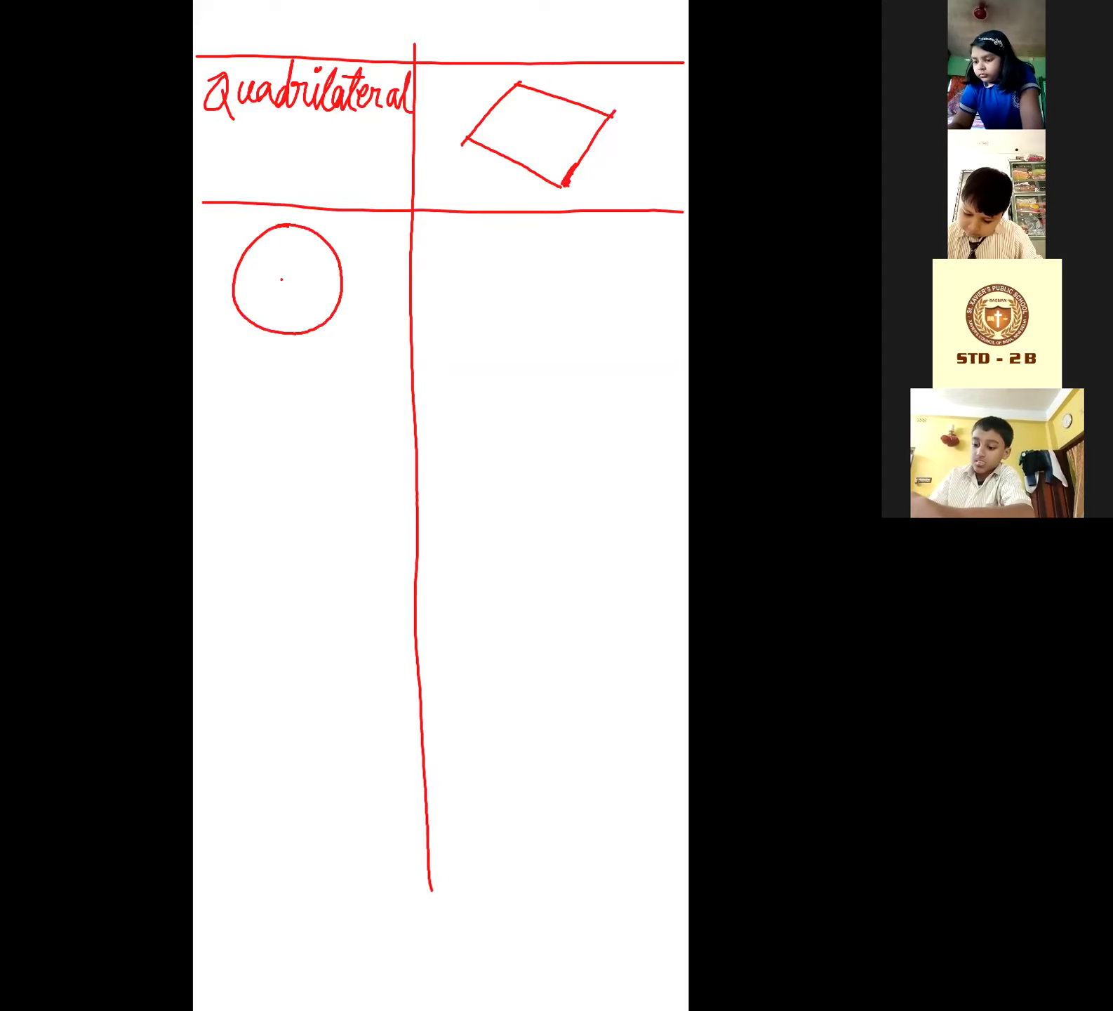
pyautogui.hotkey('ctrl', 'z')
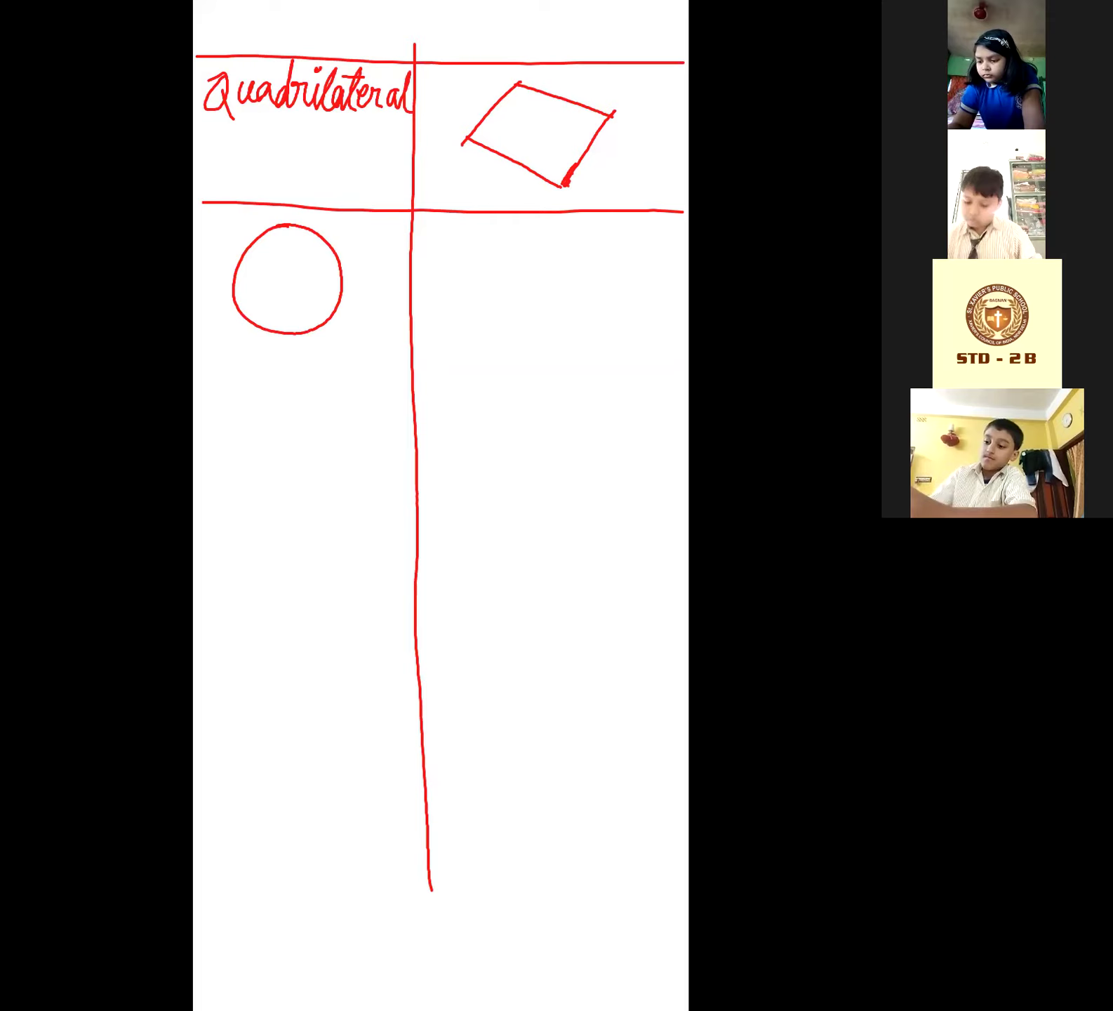
pyautogui.moveTo(472, 256)
pyautogui.mouseDown()
pyautogui.moveTo(461, 258)
pyautogui.moveTo(482, 285)
pyautogui.mouseUp()
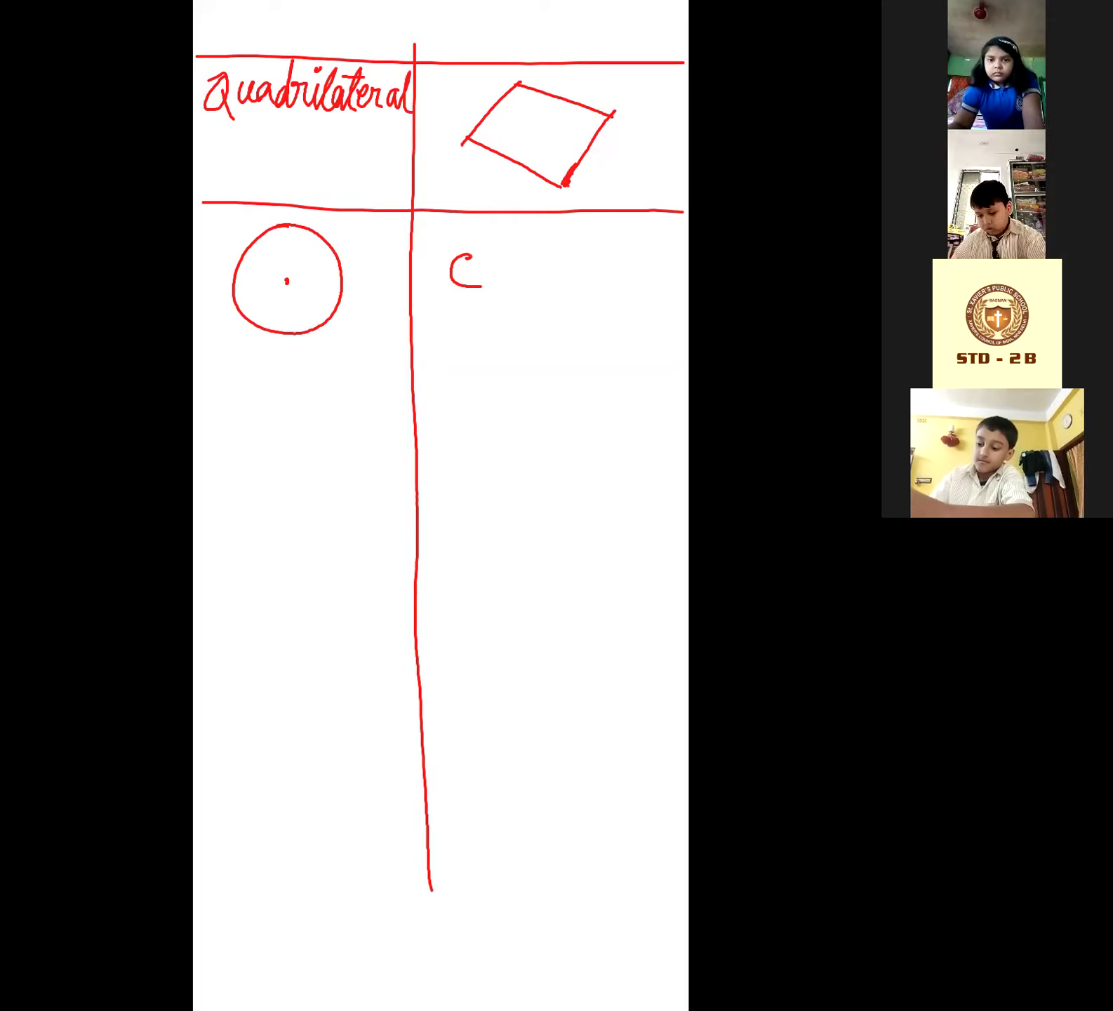
pyautogui.hotkey('ctrl', 'z')
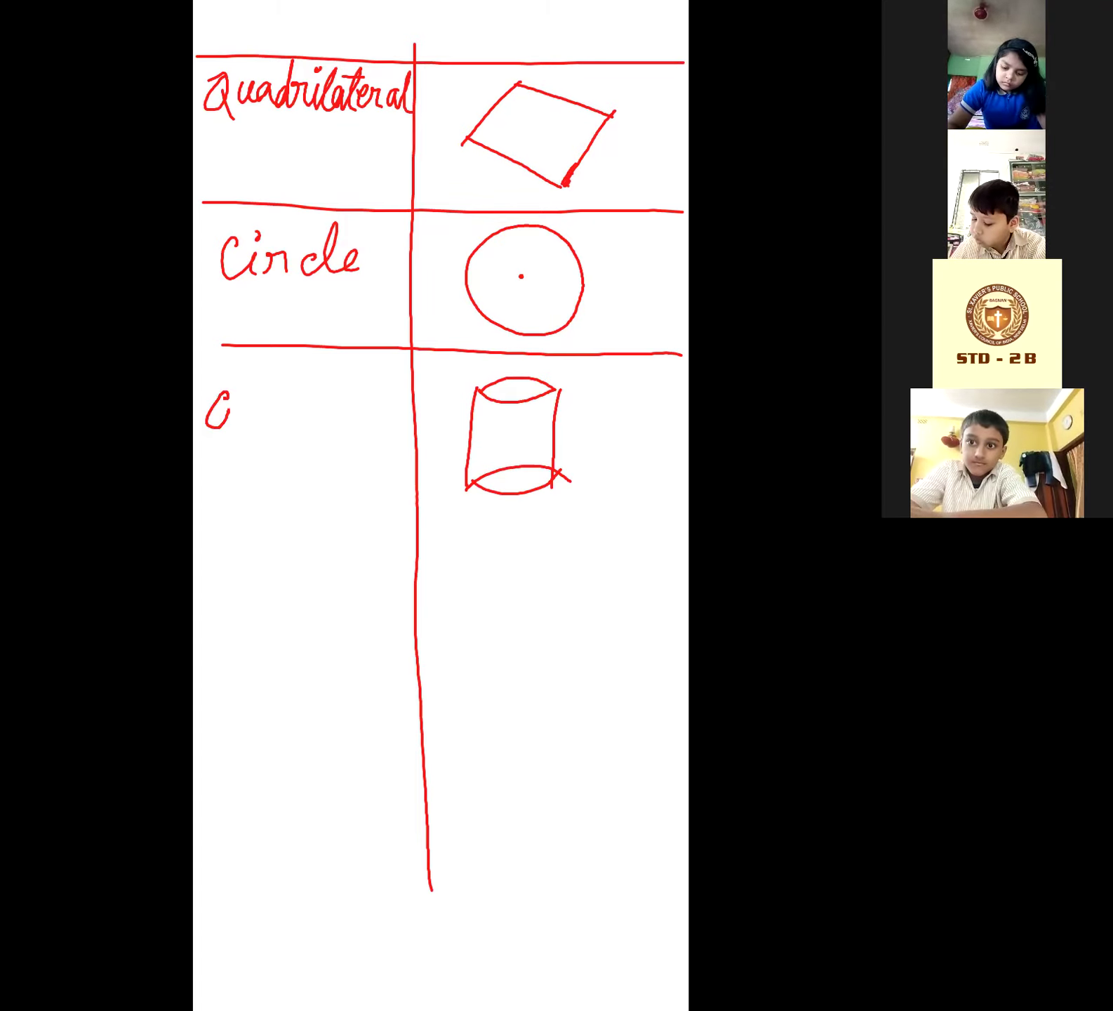
# - Finish writing 'Cylinder', rule off its row, and sketch a cone's sloping sides meeting at an apex
pyautogui.moveTo(229, 410)
pyautogui.mouseDown()
pyautogui.moveTo(231, 464)
pyautogui.moveTo(271, 428)
pyautogui.mouseUp()
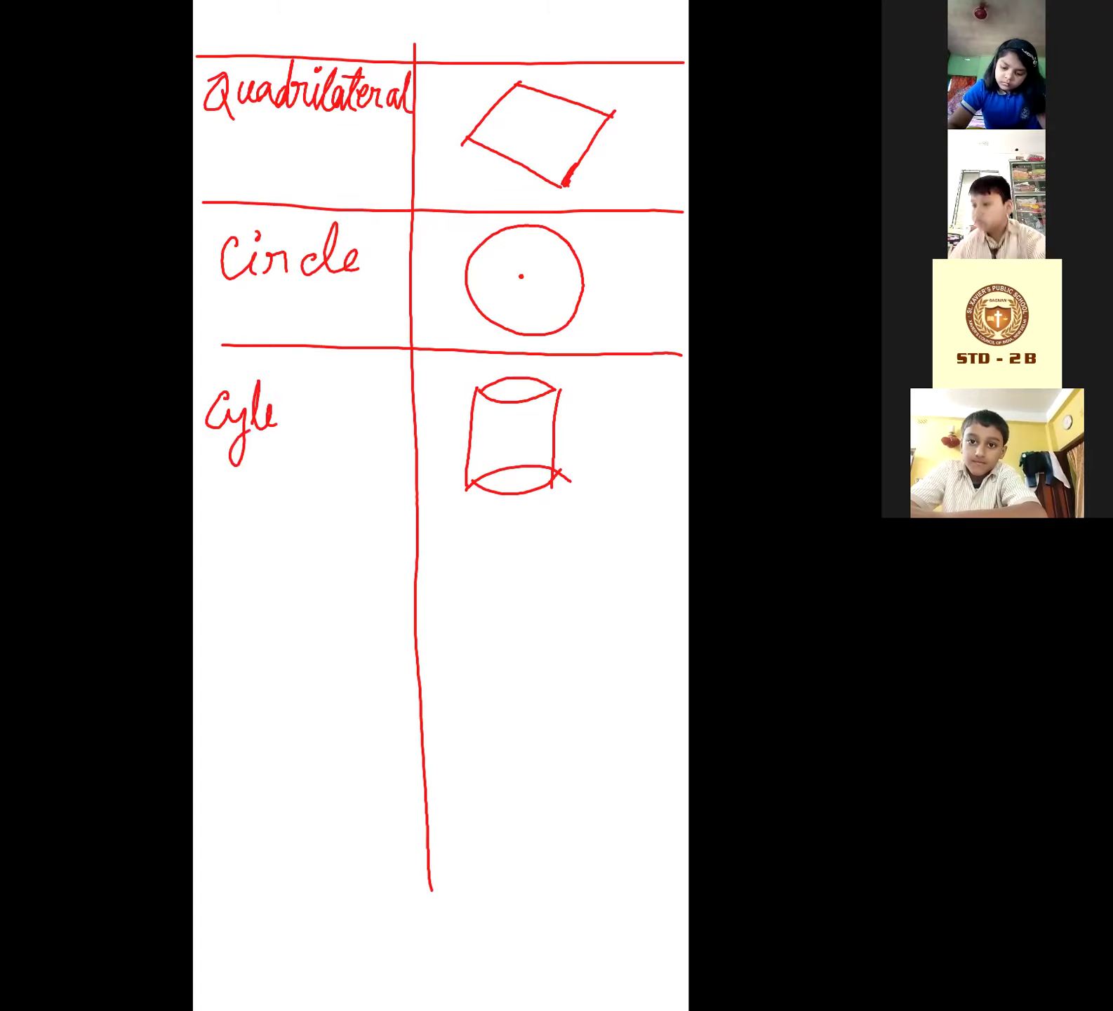
pyautogui.click(274, 393)
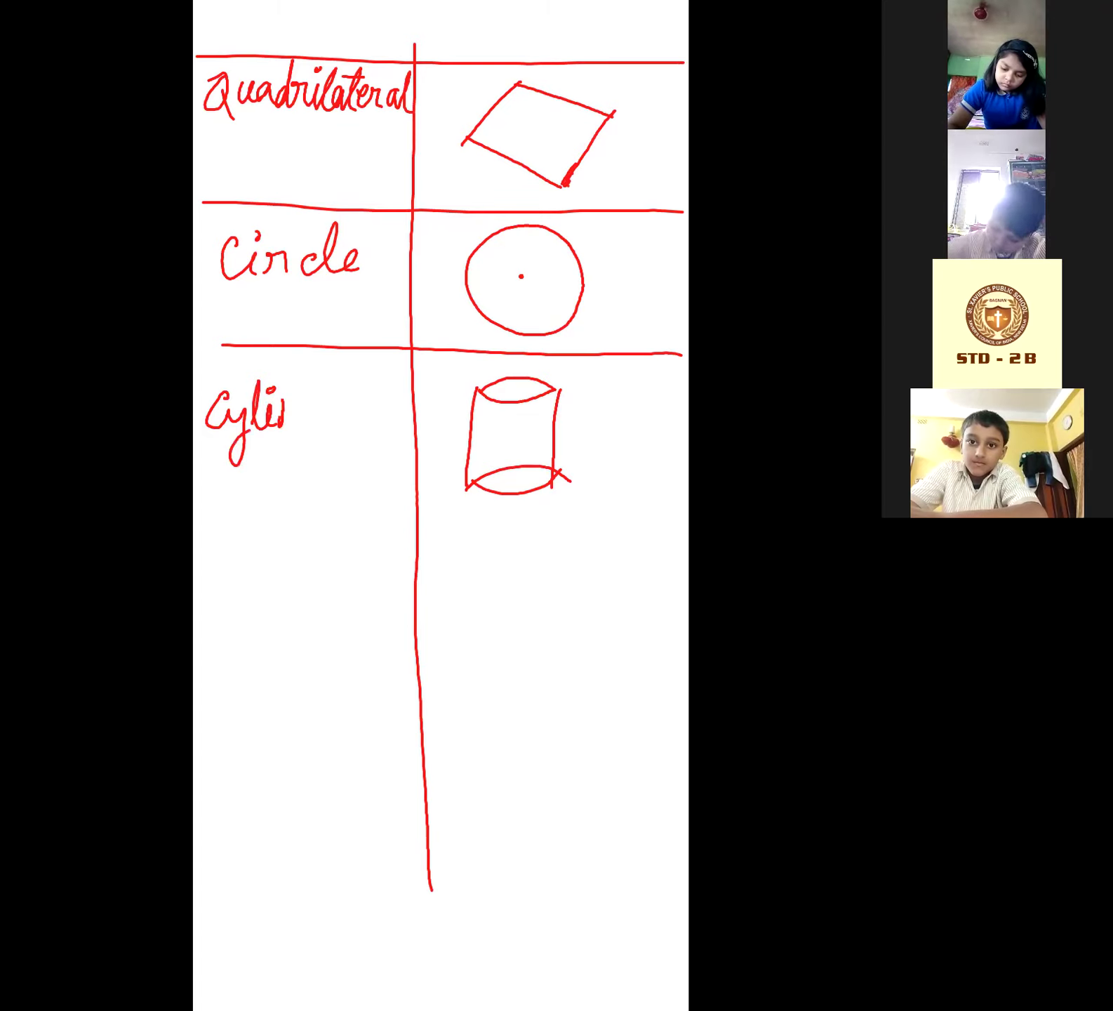
pyautogui.moveTo(287, 407)
pyautogui.mouseDown()
pyautogui.moveTo(312, 427)
pyautogui.moveTo(387, 424)
pyautogui.mouseUp()
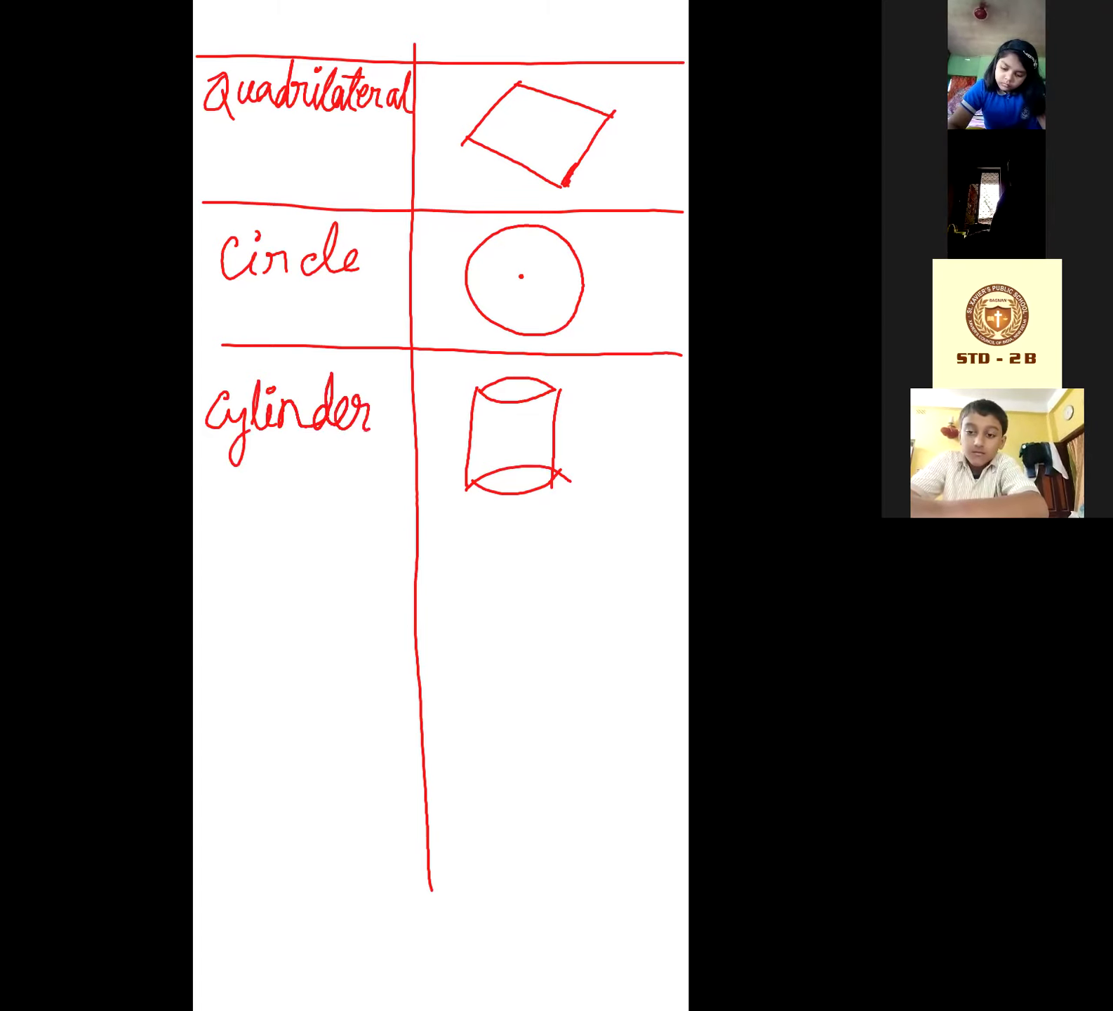
pyautogui.moveTo(204, 501); pyautogui.dragTo(686, 502)
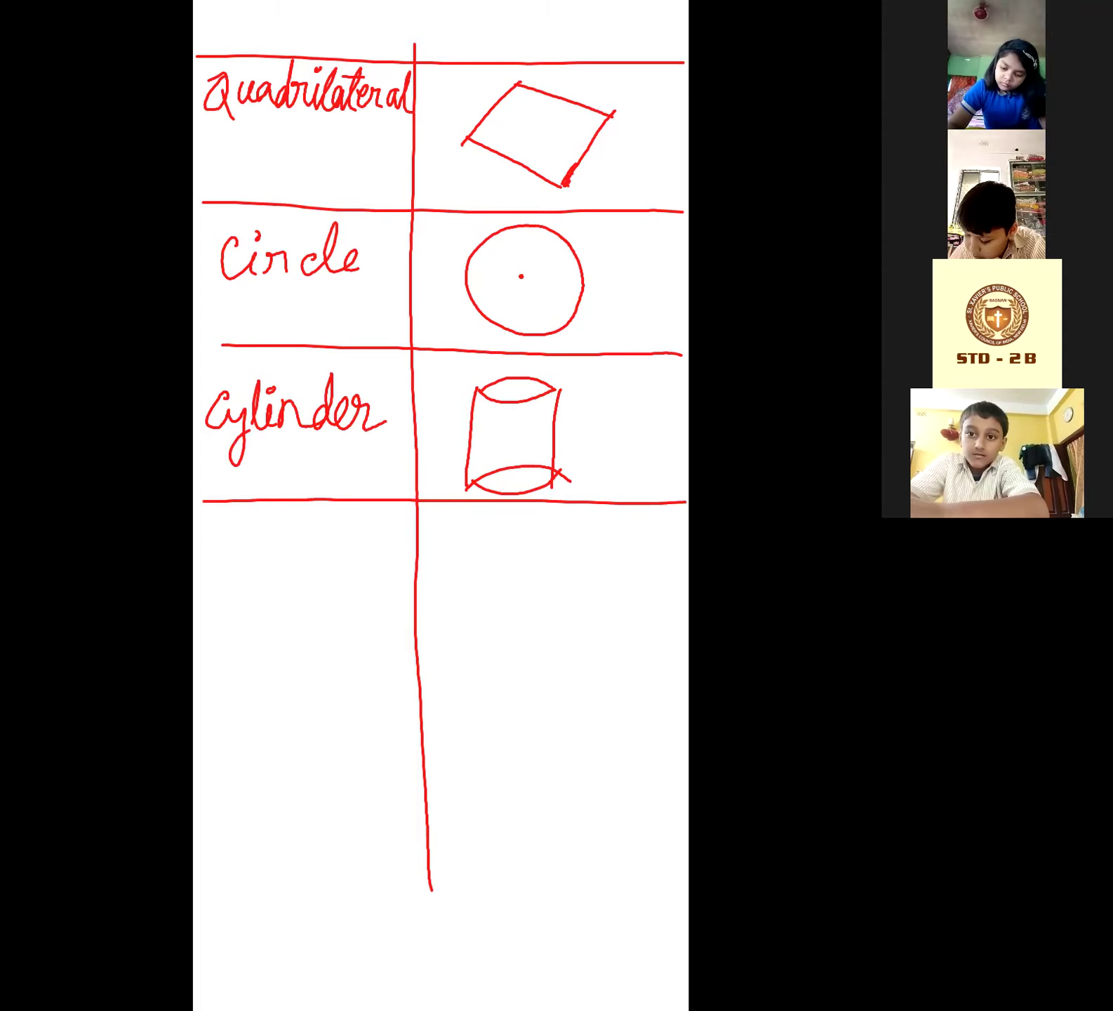
pyautogui.moveTo(487, 570); pyautogui.dragTo(456, 619)
pyautogui.moveTo(516, 511)
pyautogui.mouseDown()
pyautogui.moveTo(559, 611)
pyautogui.moveTo(457, 616)
pyautogui.moveTo(492, 626)
pyautogui.moveTo(563, 610)
pyautogui.mouseUp()
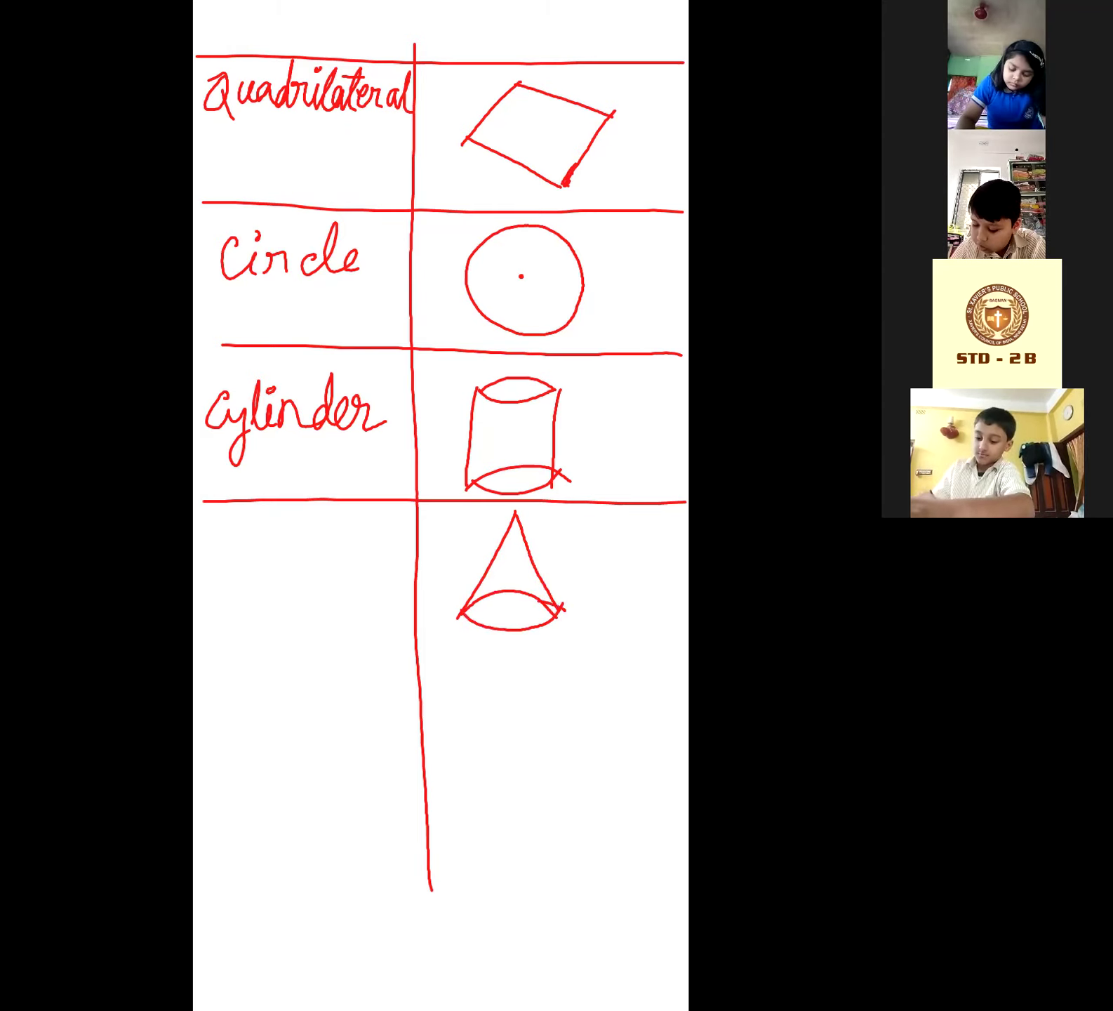
# - Erase the cone's base curve and redraw it
pyautogui.moveTo(564, 610); pyautogui.dragTo(462, 619)
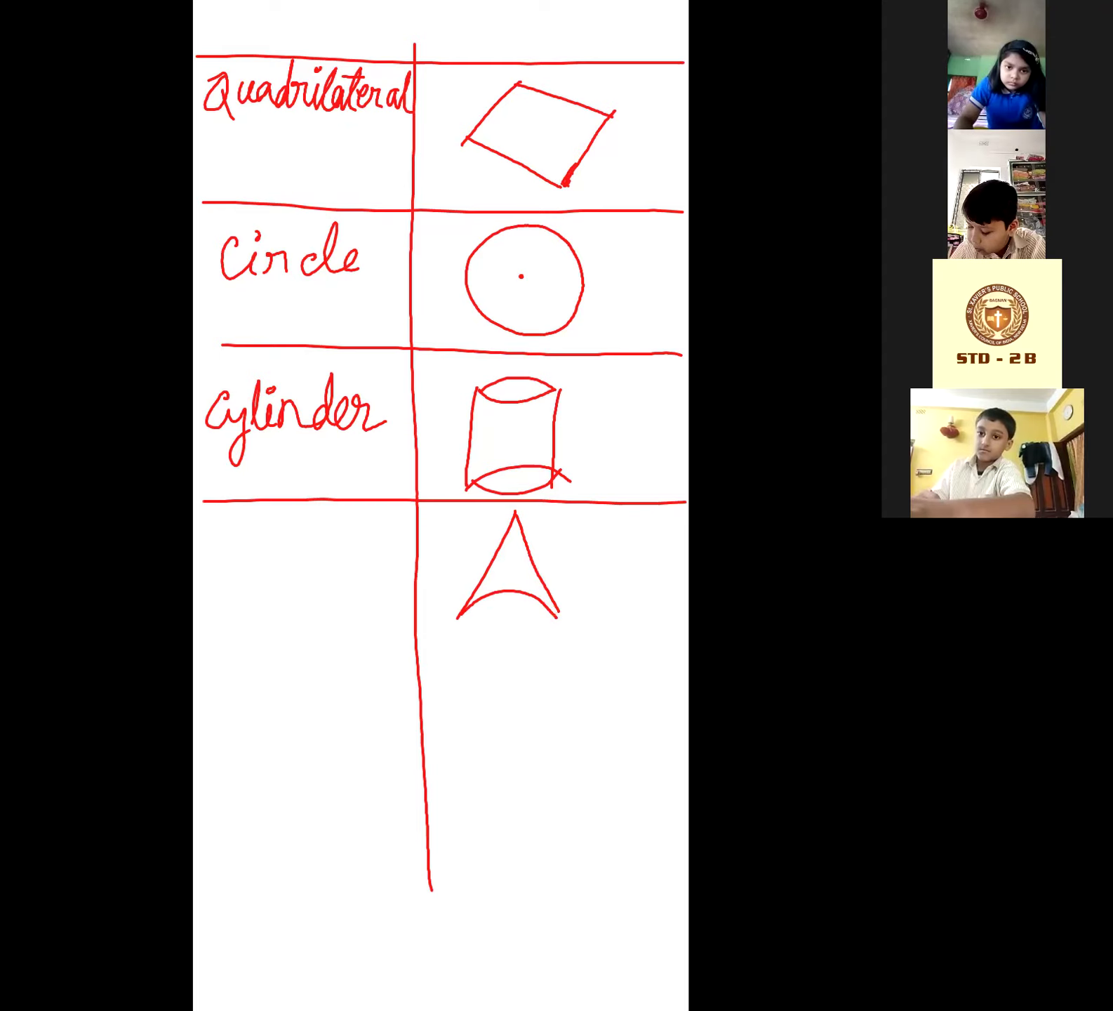
pyautogui.moveTo(559, 616)
pyautogui.mouseDown()
pyautogui.moveTo(459, 618)
pyautogui.moveTo(559, 612)
pyautogui.mouseUp()
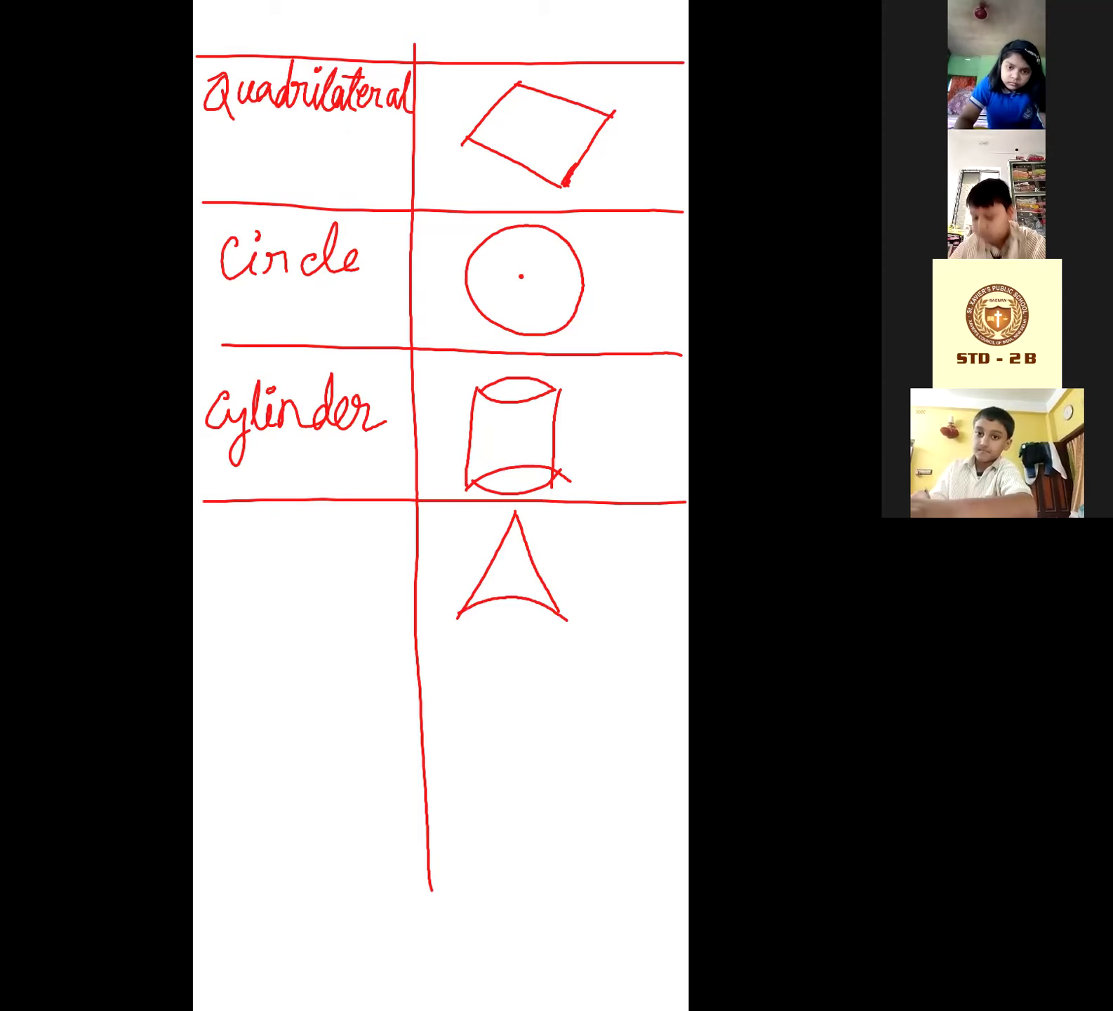
pyautogui.moveTo(459, 616); pyautogui.dragTo(565, 619)
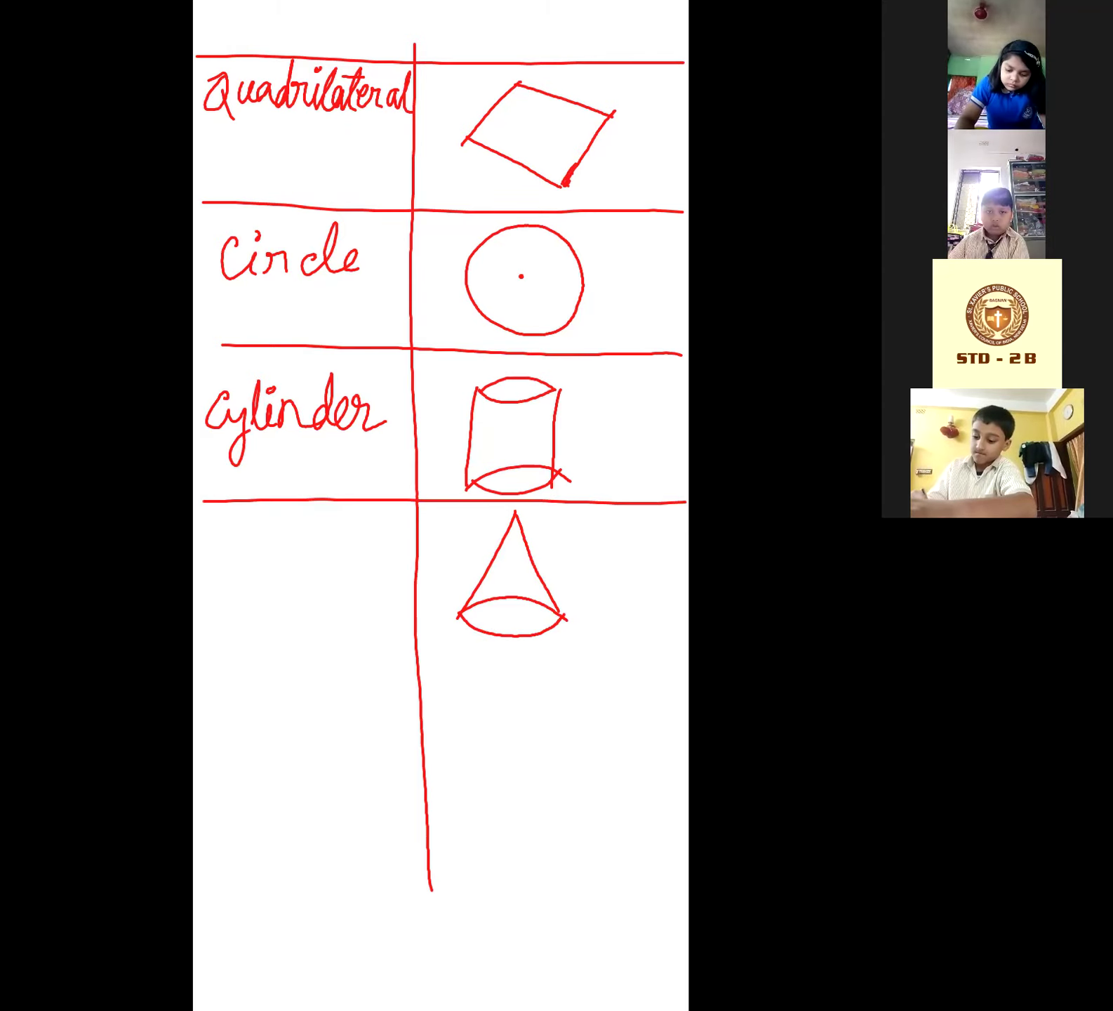
# - Write 'Cone' and rule a line under its row, redrawing the line after an undo
pyautogui.moveTo(240, 552)
pyautogui.mouseDown()
pyautogui.moveTo(249, 589)
pyautogui.moveTo(260, 576)
pyautogui.moveTo(325, 590)
pyautogui.mouseUp()
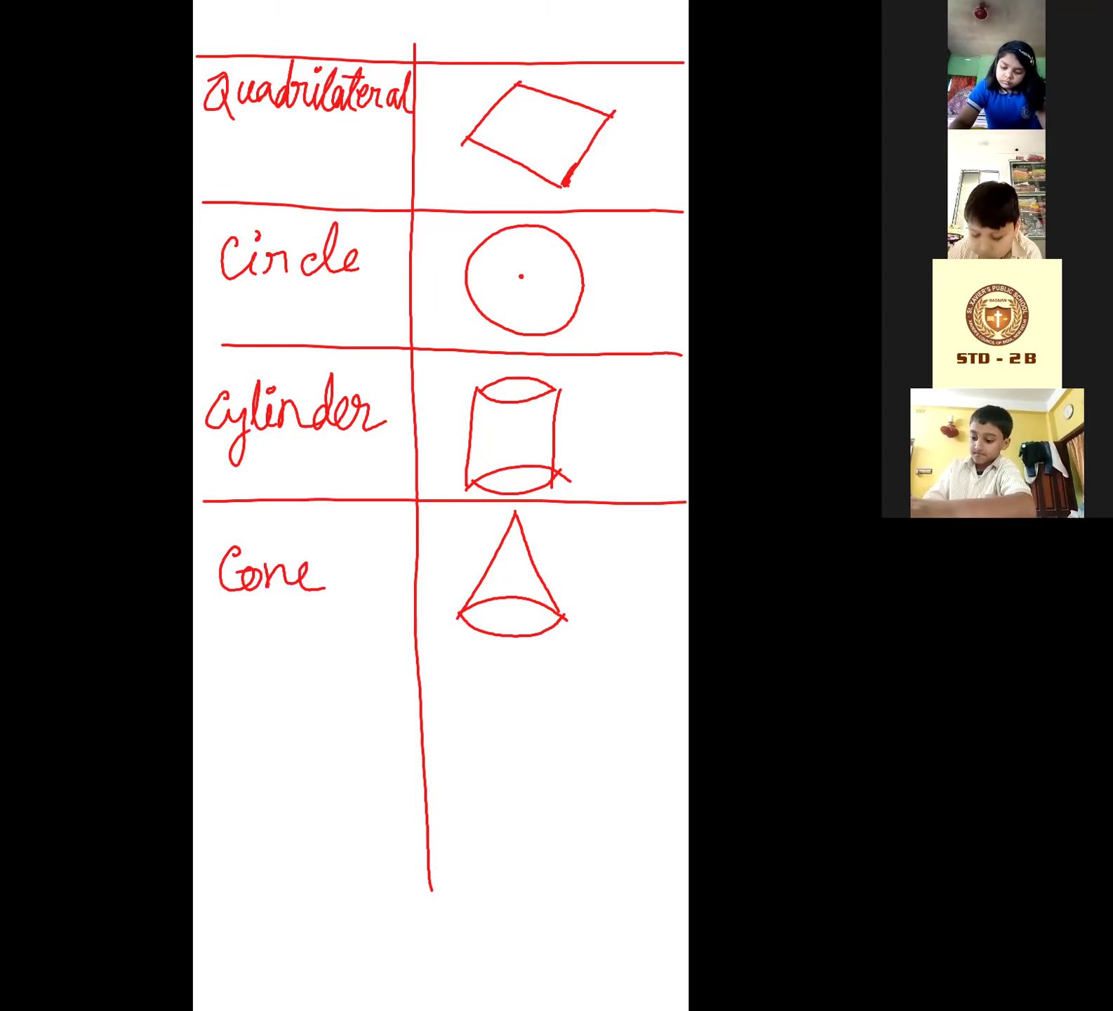
pyautogui.moveTo(196, 637); pyautogui.dragTo(686, 634)
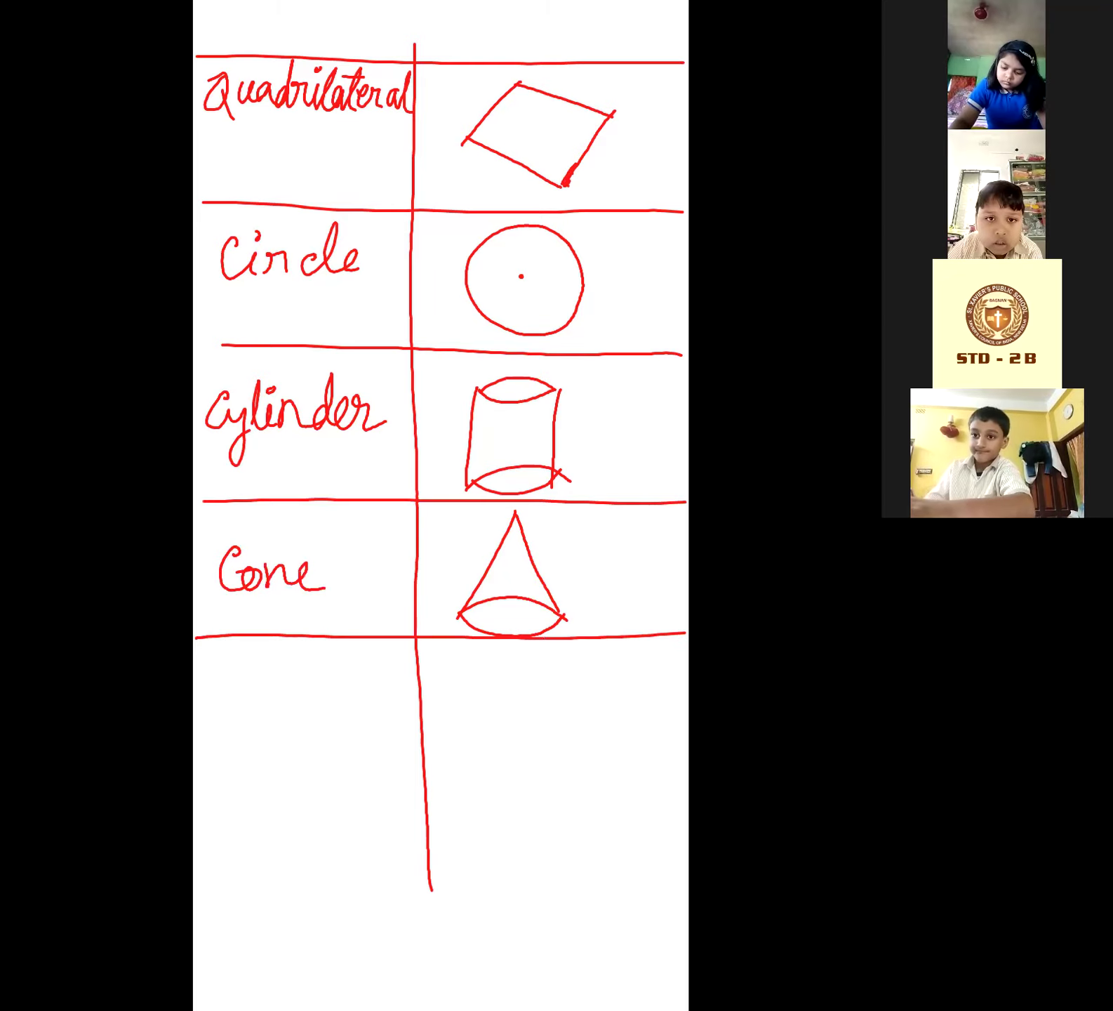
pyautogui.hotkey('ctrl', 'z')
pyautogui.moveTo(207, 657); pyautogui.dragTo(685, 646)
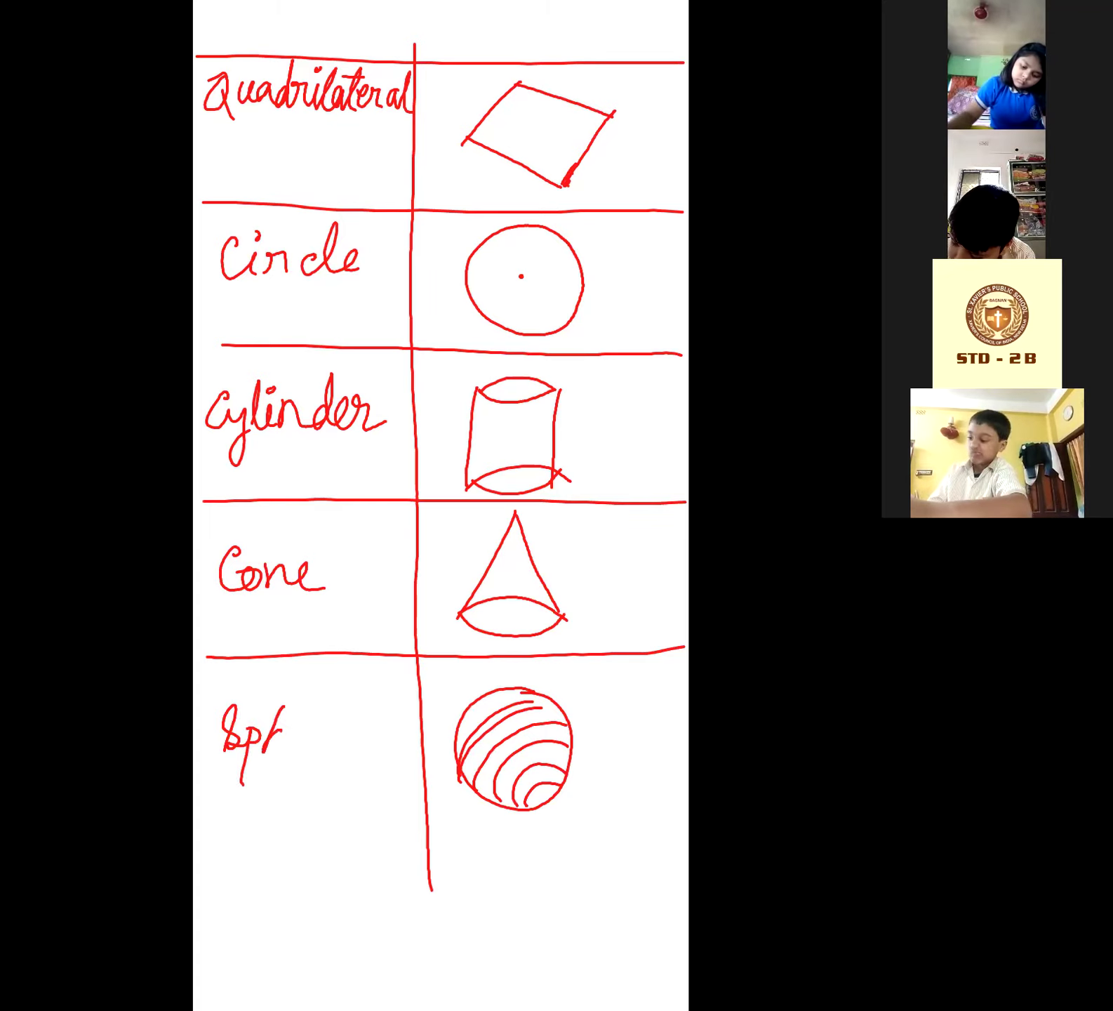
# - Finish writing "Sphere" in the fifth row and rule a horizontal line beneath it
pyautogui.moveTo(277, 735)
pyautogui.mouseDown()
pyautogui.moveTo(287, 753)
pyautogui.moveTo(378, 753)
pyautogui.mouseUp()
pyautogui.moveTo(207, 839); pyautogui.dragTo(687, 823)
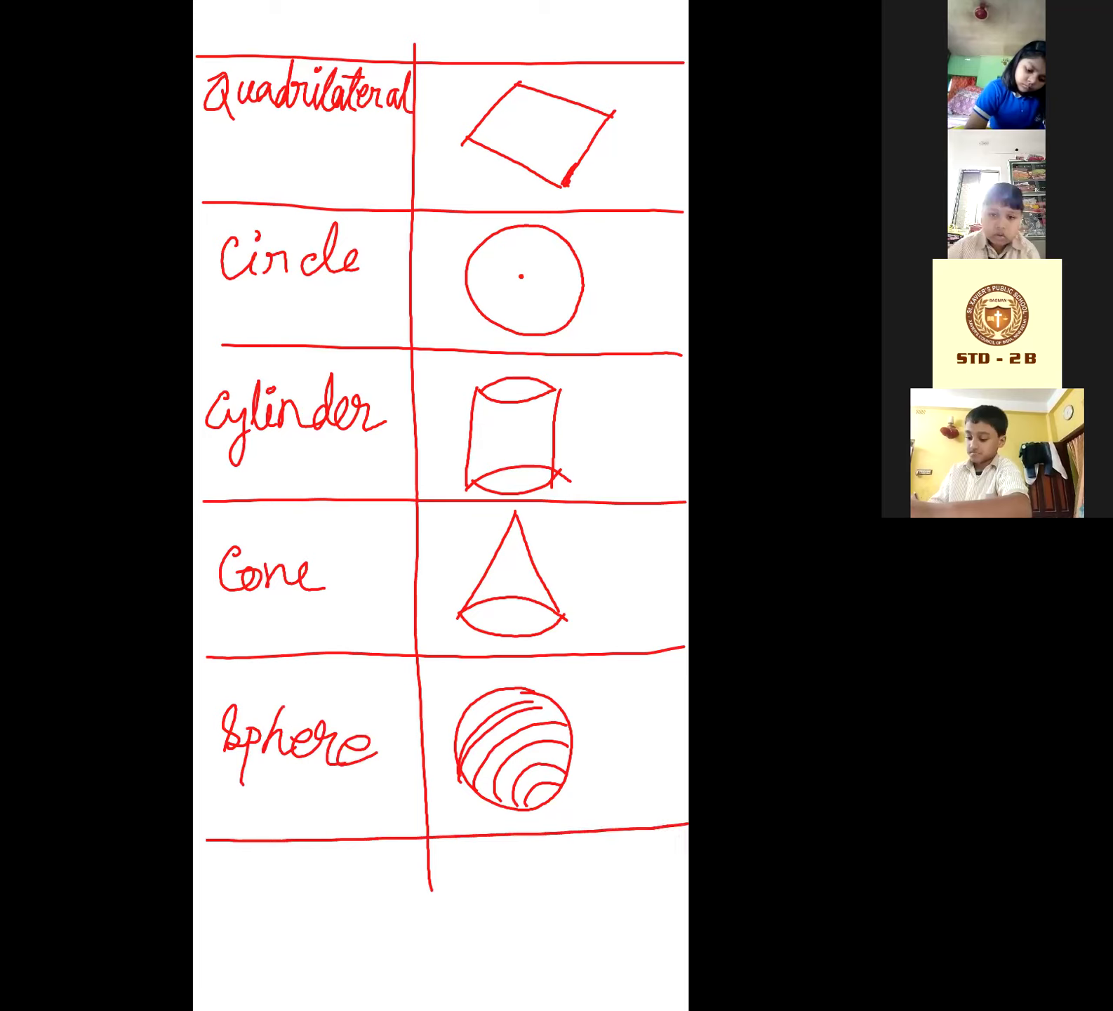